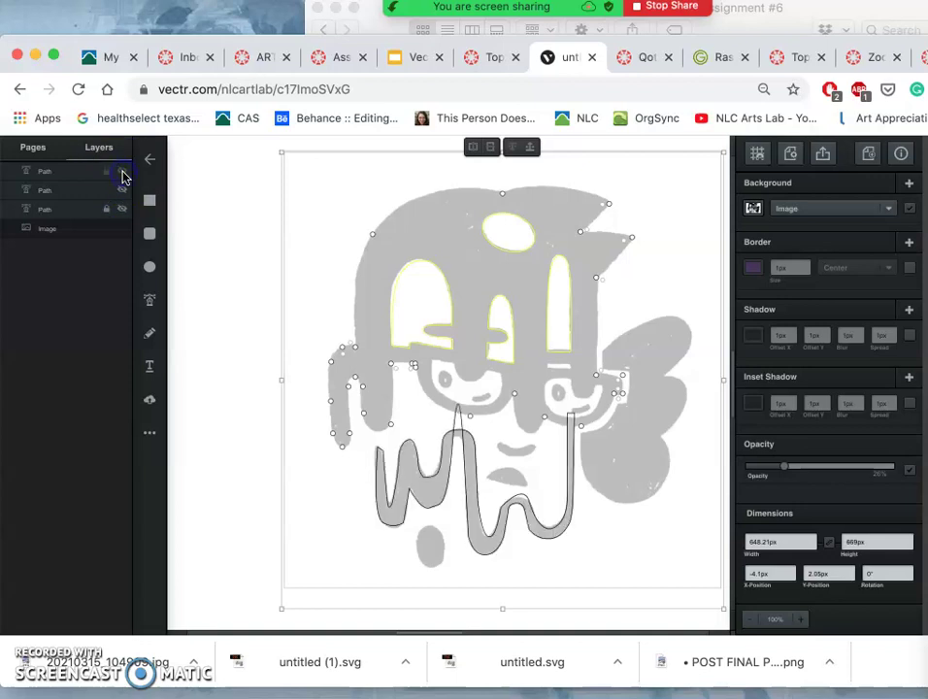
- Toggle the black head path's visibility on and off, leaving it shown over the faded reference image
left_click(123, 194)
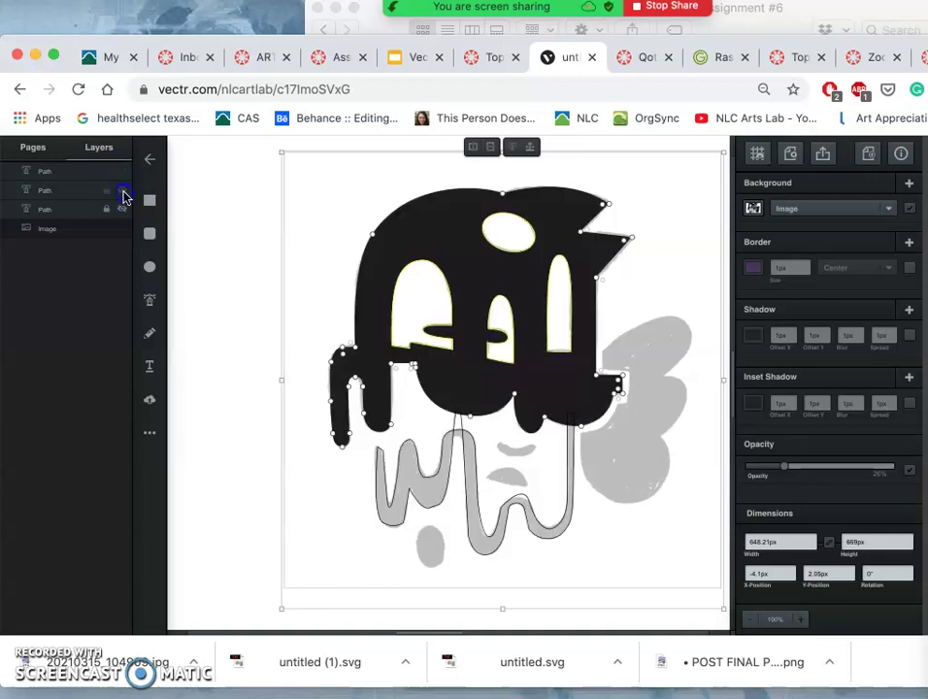
left_click(123, 195)
left_click(123, 194)
left_click(123, 194)
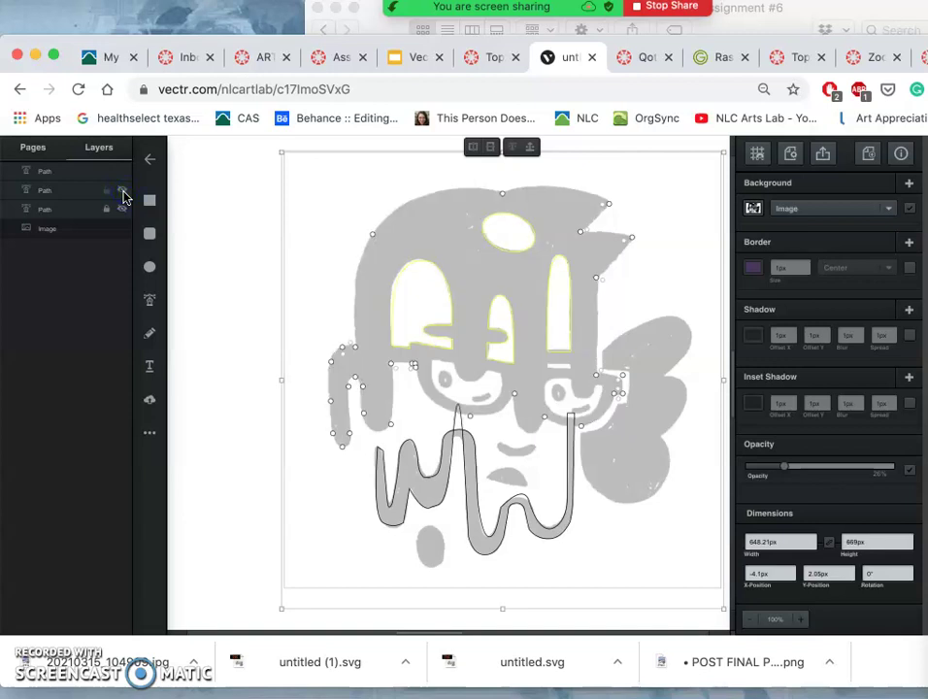
left_click(123, 194)
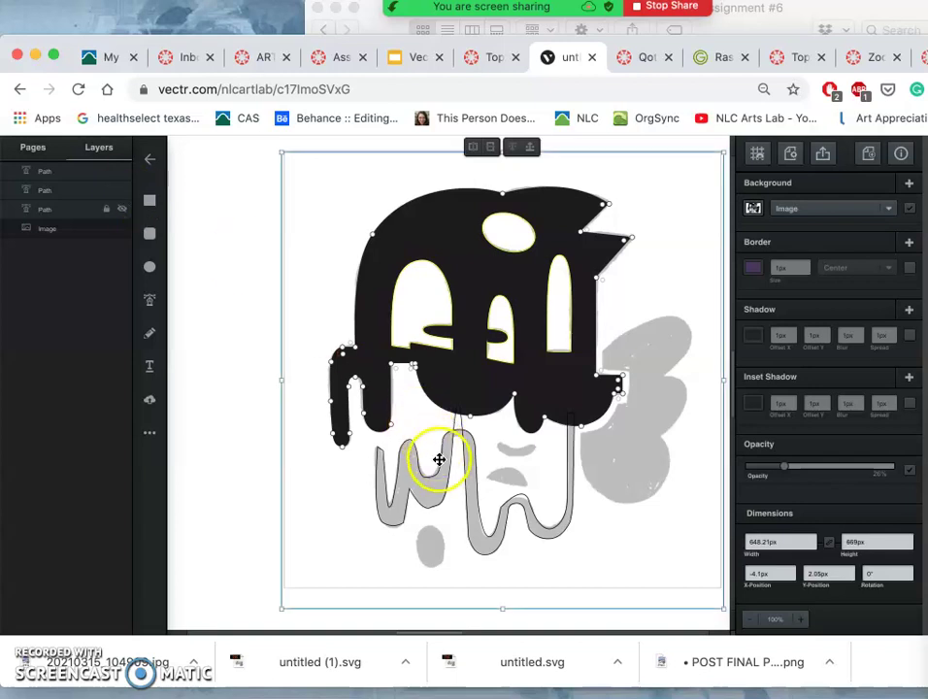
- Edit the drip outline's nodes, moving the tall spike's tip down to the gray inner arch and straightening the node beside it
scroll(437, 469, "up", 2)
scroll(437, 469, "up", 1)
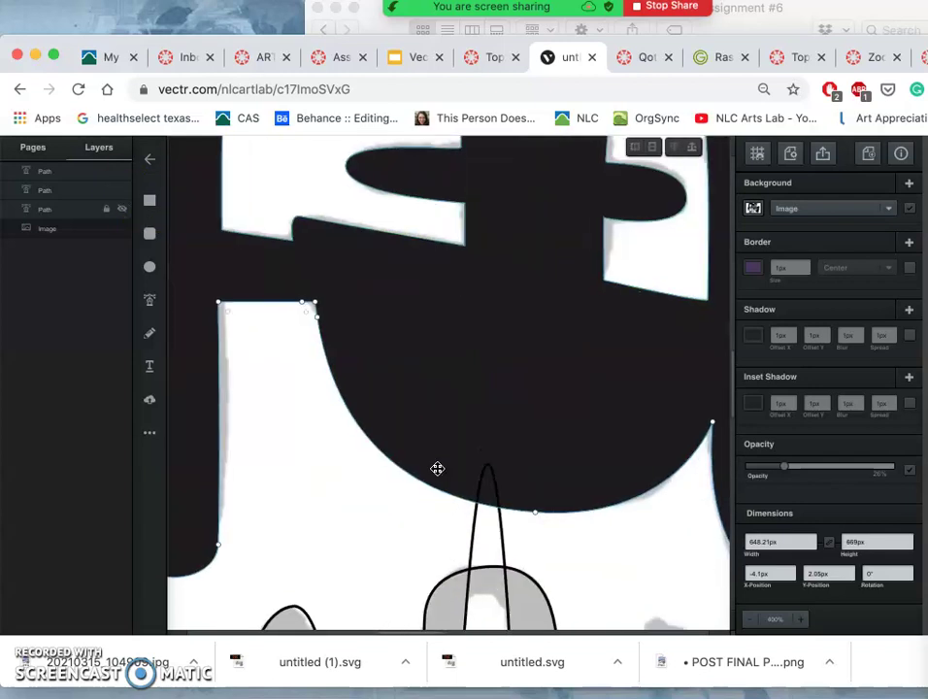
scroll(437, 469, "up", 2)
scroll(437, 469, "down", 1)
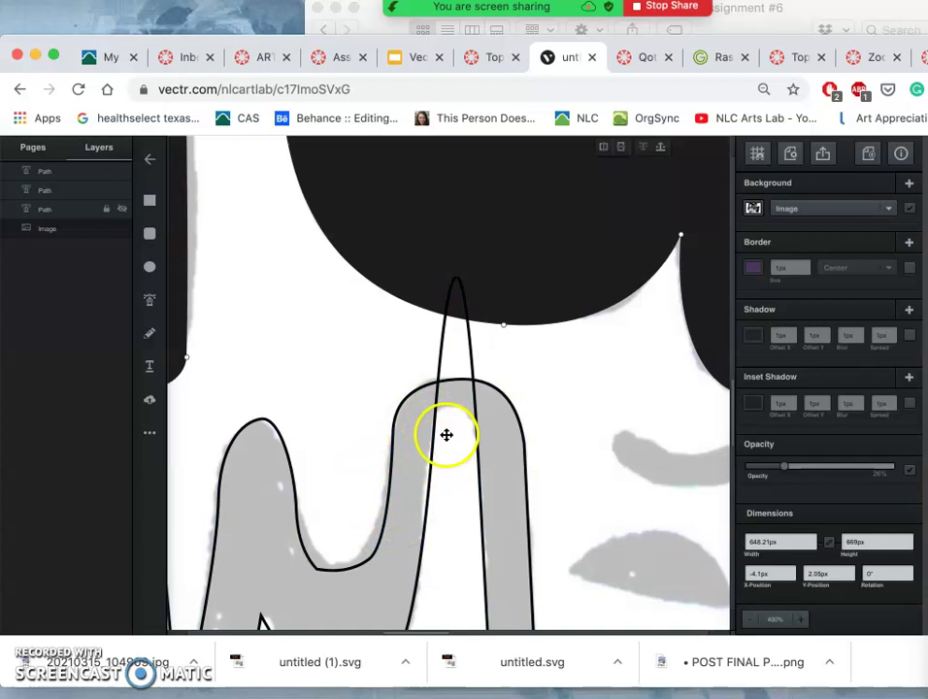
left_click(436, 408)
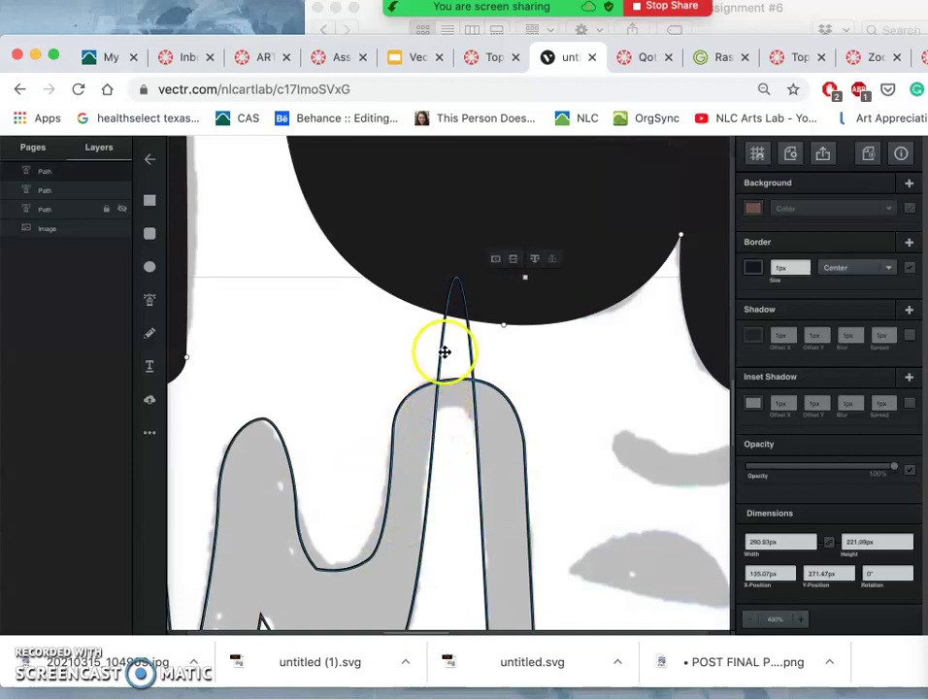
double_click(437, 412)
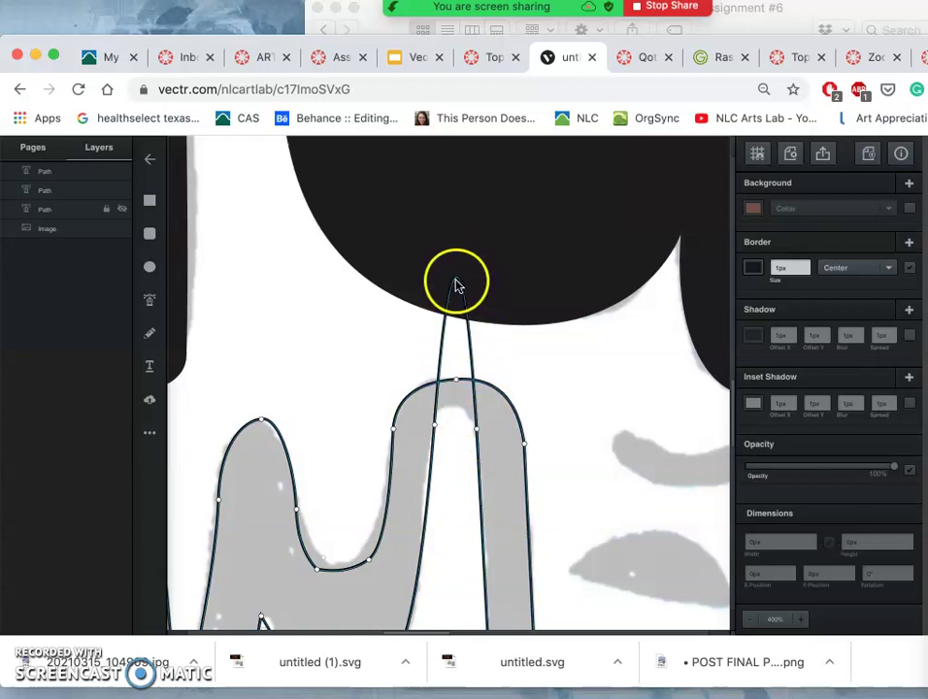
left_click_drag(454, 281, 462, 411)
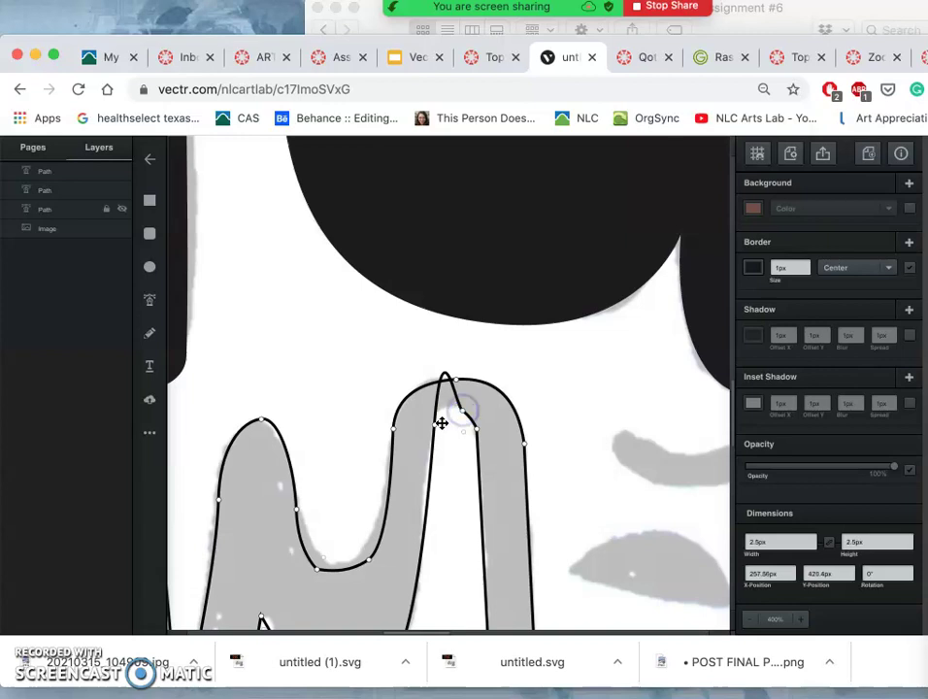
double_click(436, 425)
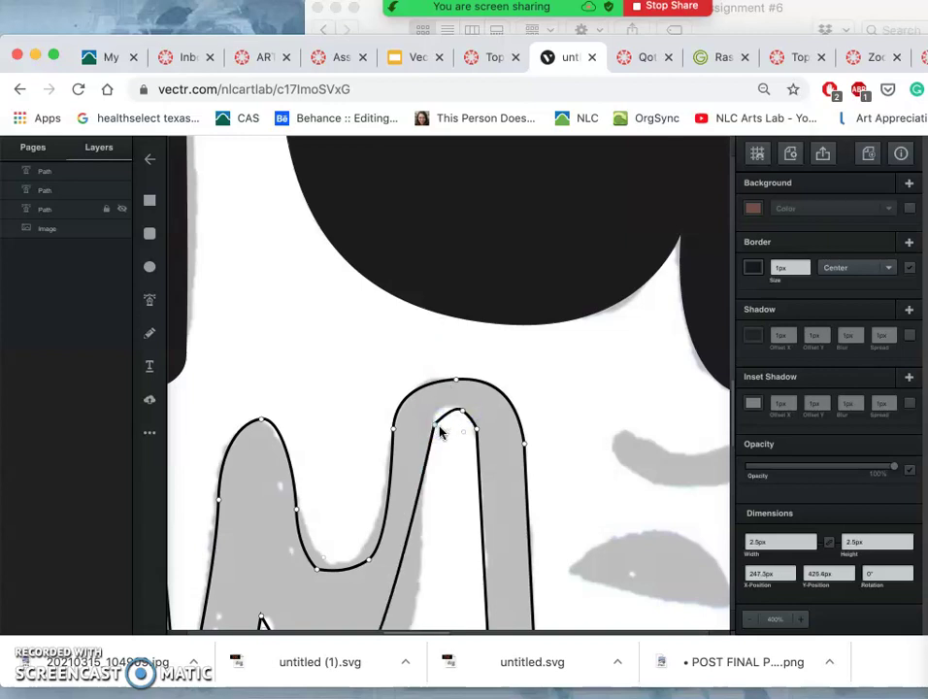
- Center the inner arch's top node and adjust its curve handles to round the arch along the gray shape
left_click(461, 411)
mouse_move(478, 414)
left_mouse_down()
mouse_move(496, 413)
mouse_move(489, 425)
mouse_move(478, 415)
left_mouse_up()
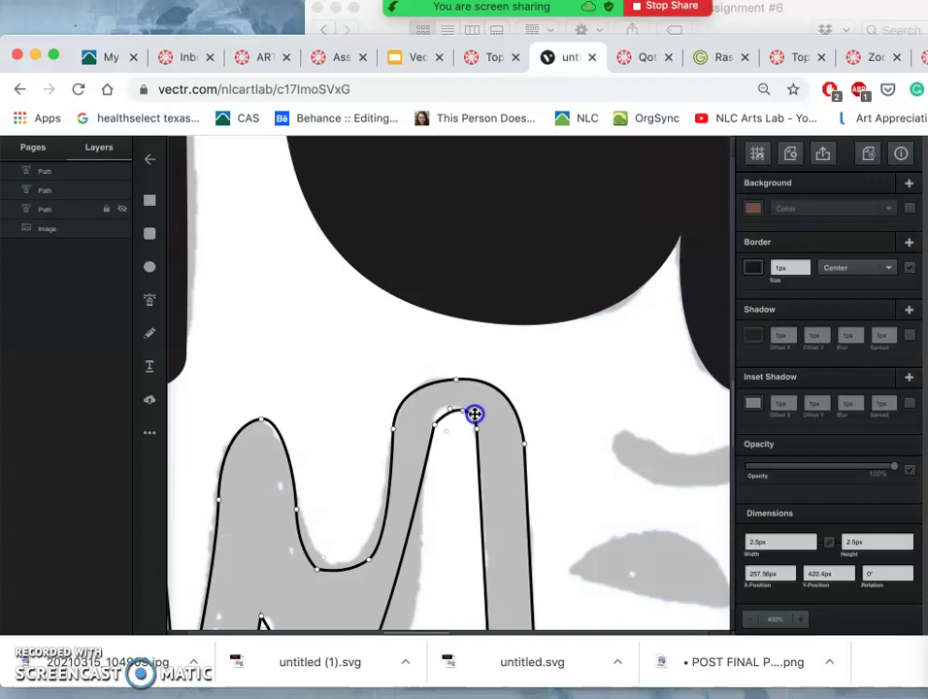
left_click_drag(475, 414, 476, 414)
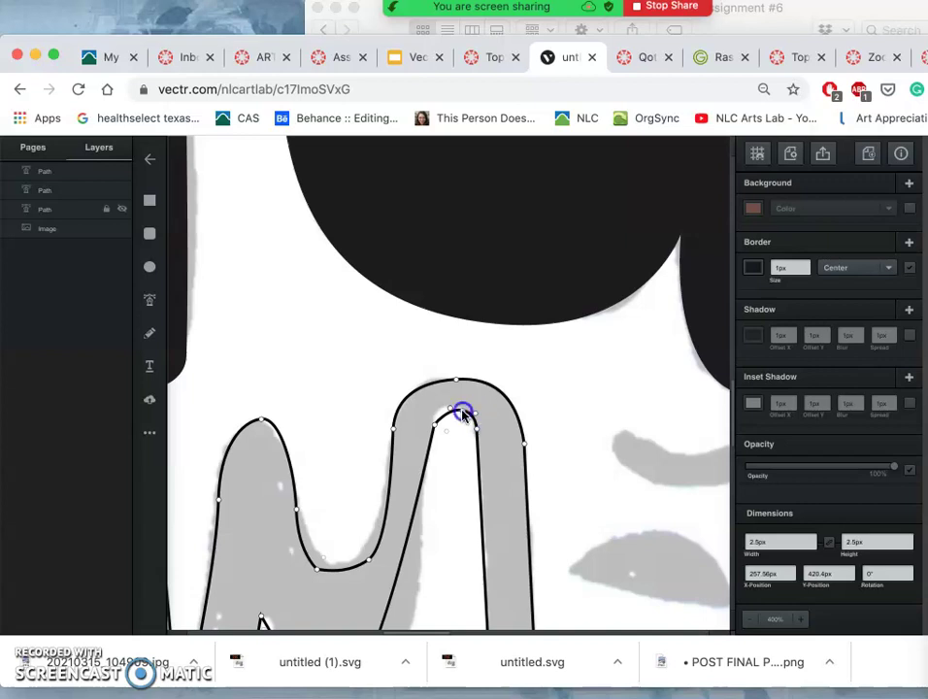
left_click(458, 408)
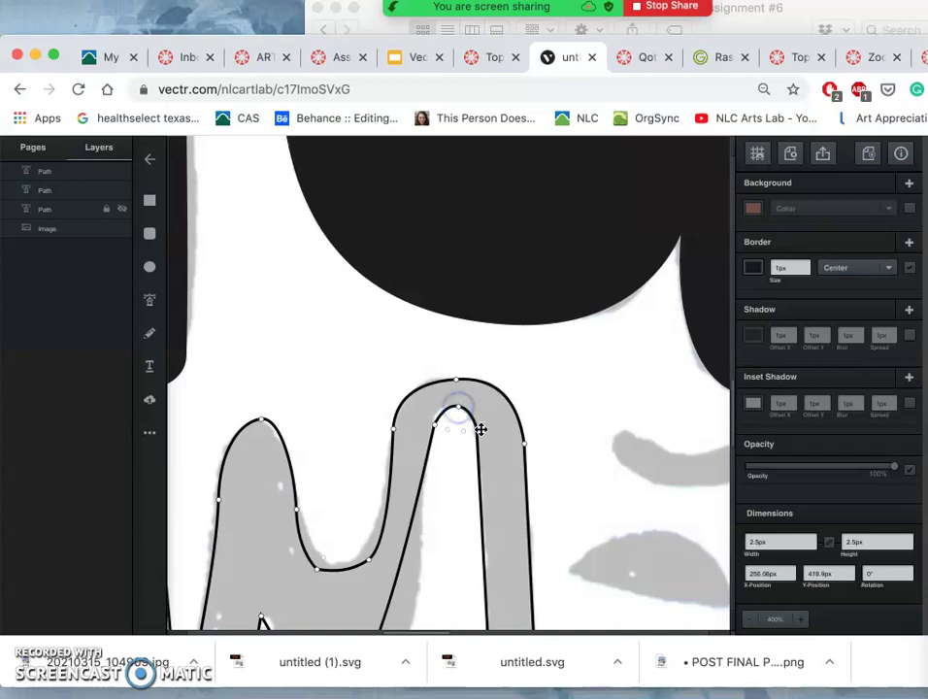
left_click_drag(460, 407, 433, 425)
left_click(458, 407)
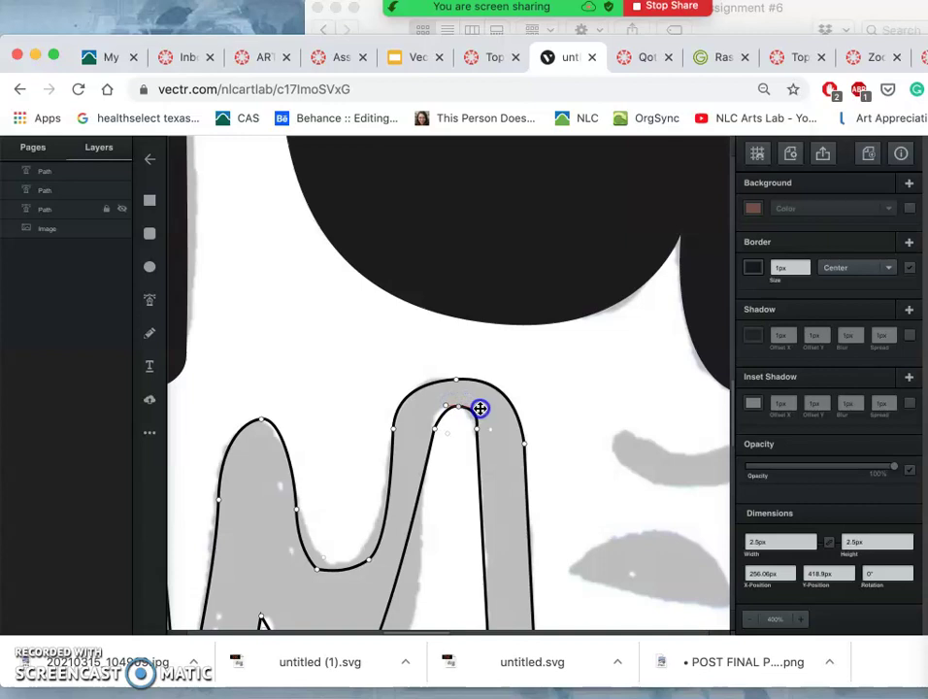
left_click_drag(475, 408, 477, 408)
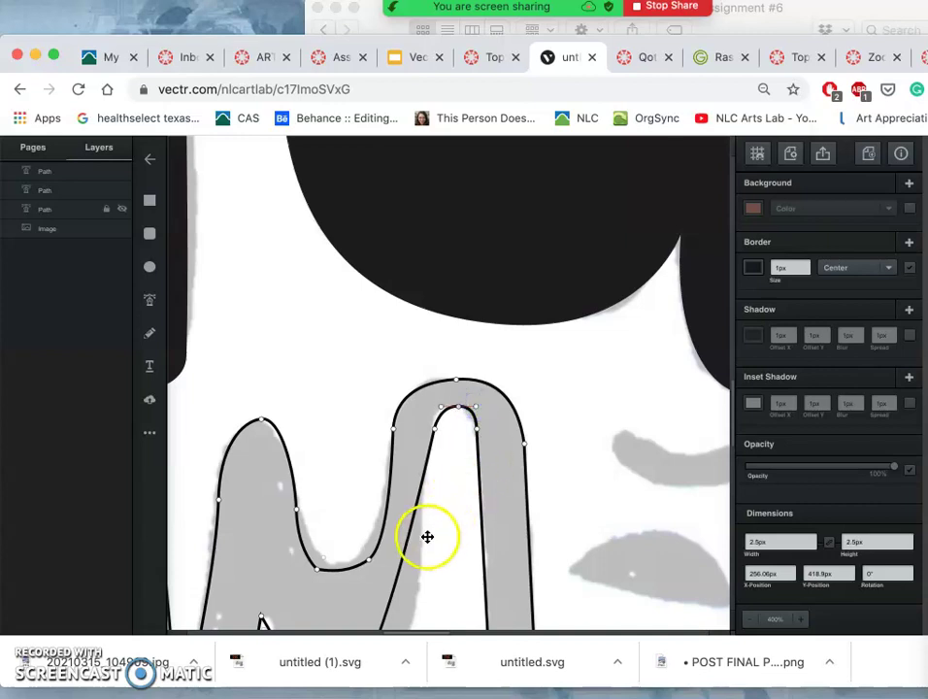
- Move the node at the lower end of the inner arch's left side onto the gray edge and make it a corner
scroll(428, 537, "down", 3)
left_click(340, 621)
left_click(378, 554)
left_click_drag(378, 555, 403, 566)
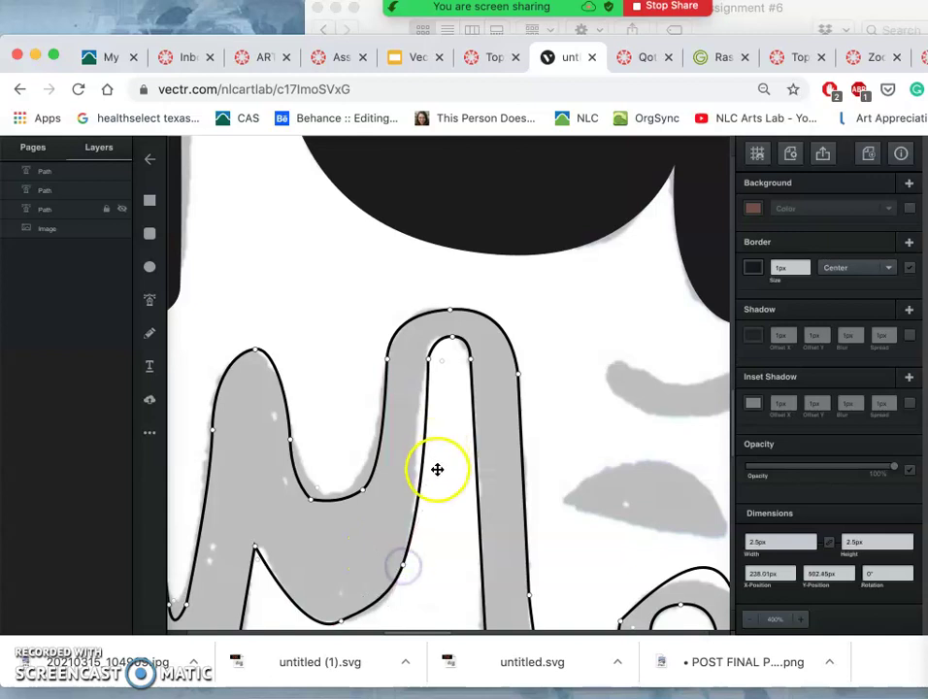
left_click(403, 568)
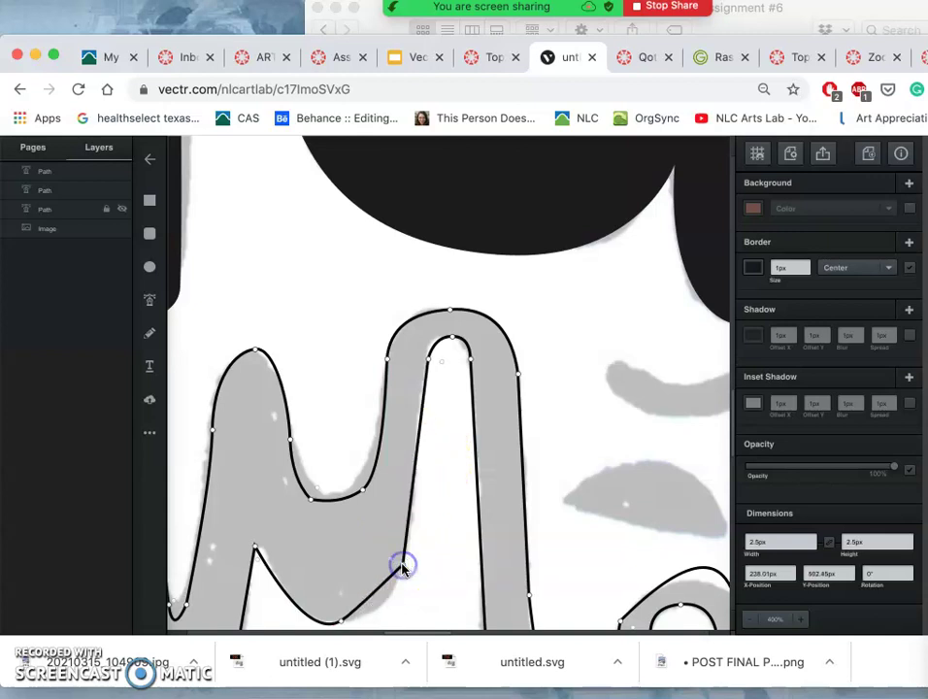
- Curve the middle drip's rounded bottom with its node handles and smooth the neighboring right-side node slightly higher along the edge
left_click(342, 615)
left_click_drag(350, 615, 379, 619)
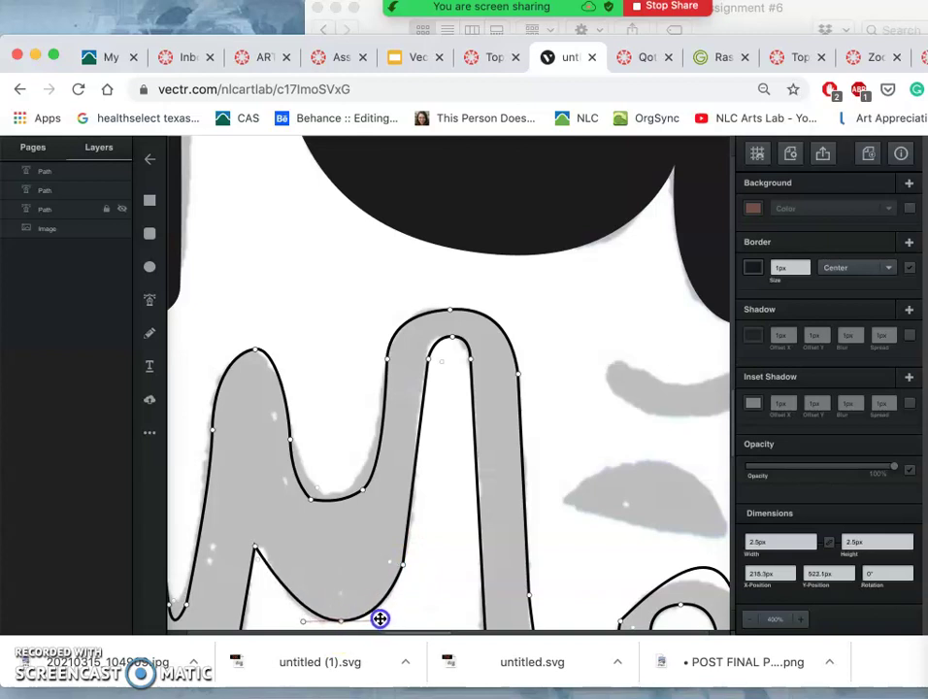
left_click(400, 563)
left_click_drag(400, 569, 401, 557)
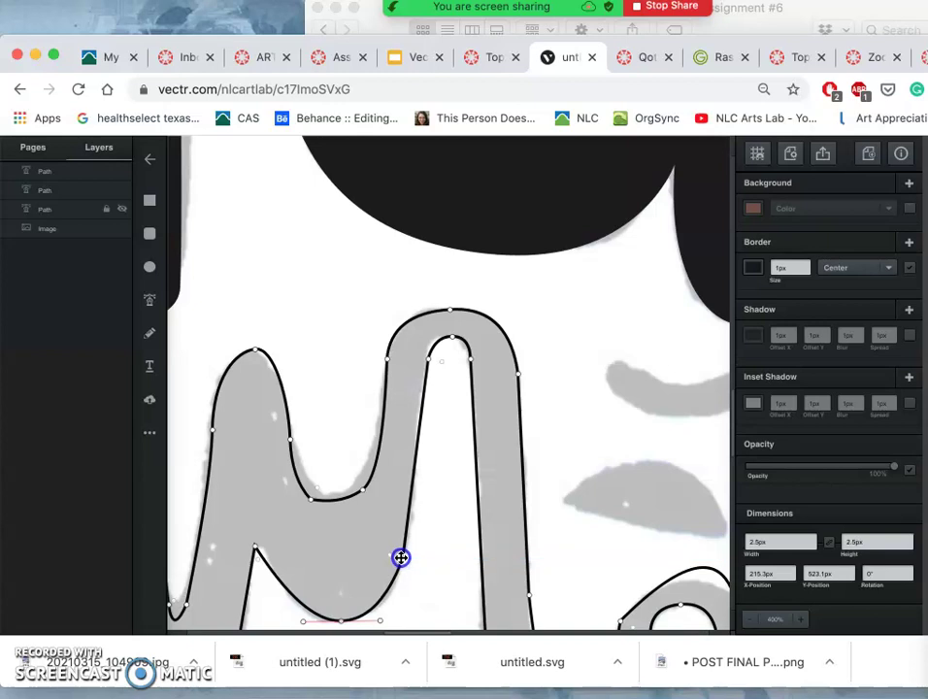
left_click(402, 556)
left_click(423, 495)
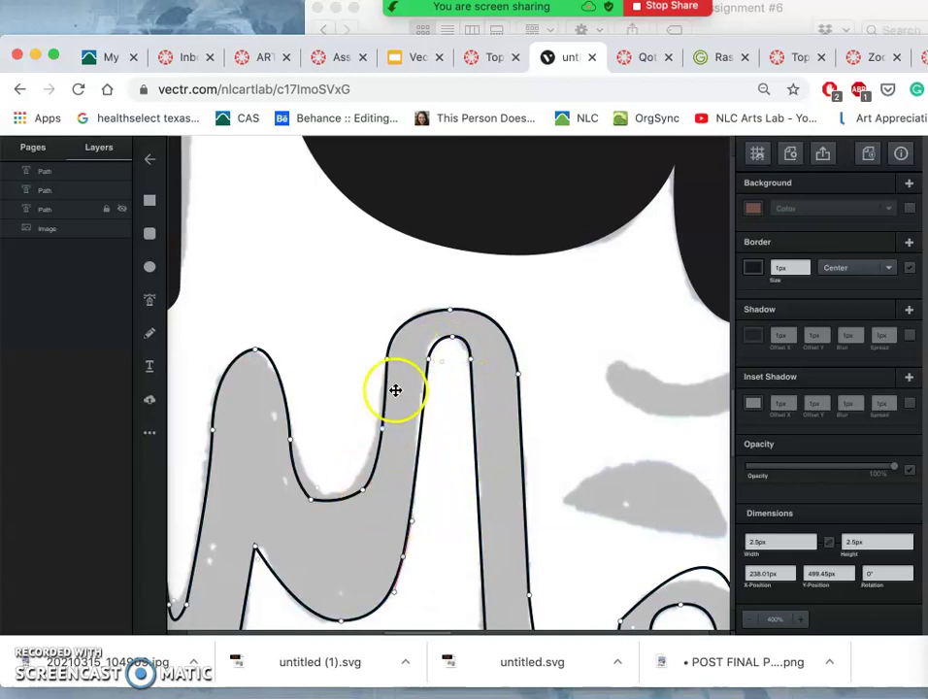
- Shift the valley's right node left along the gray edge and straighten the outer arch's left node
left_click(361, 490)
left_click_drag(360, 491, 349, 488)
left_click(386, 361)
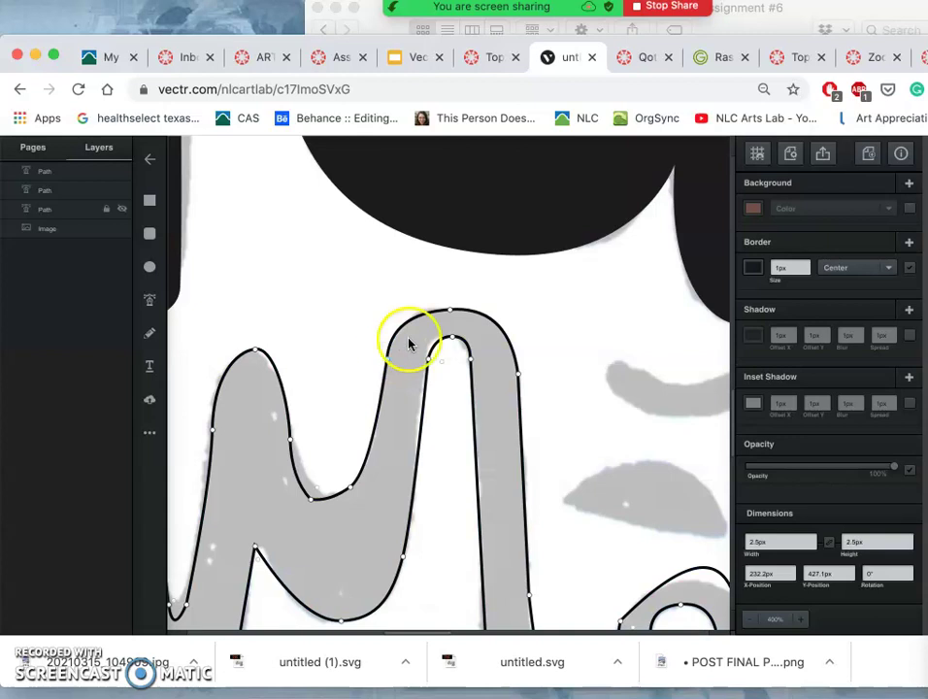
- Reshape the outer arch's upper left curve with the top node's handle and nudge its left side node inward
left_click(449, 311)
left_click(391, 312)
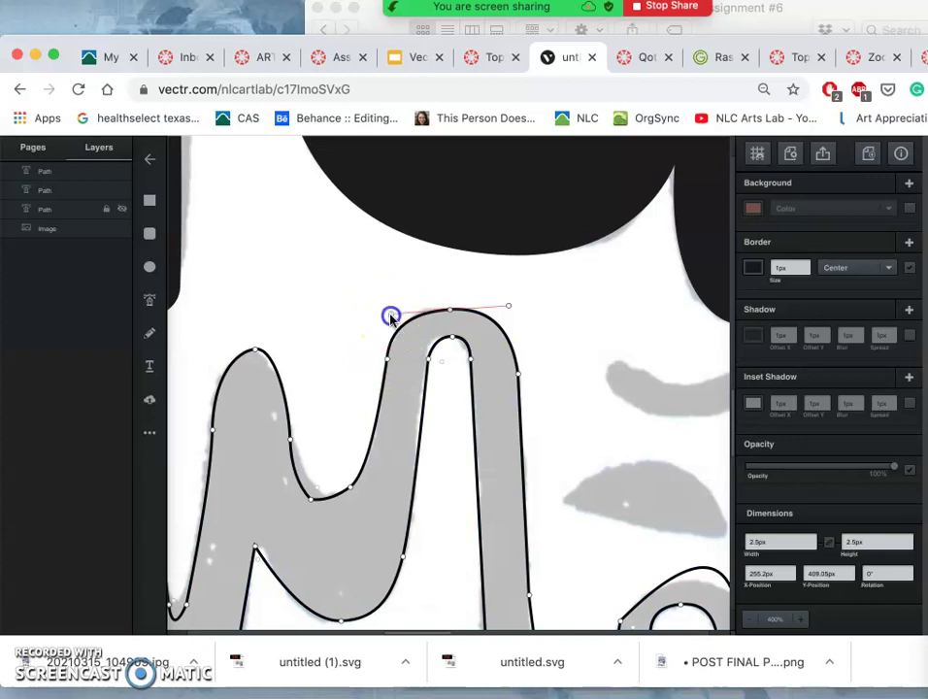
left_click_drag(391, 310, 408, 306)
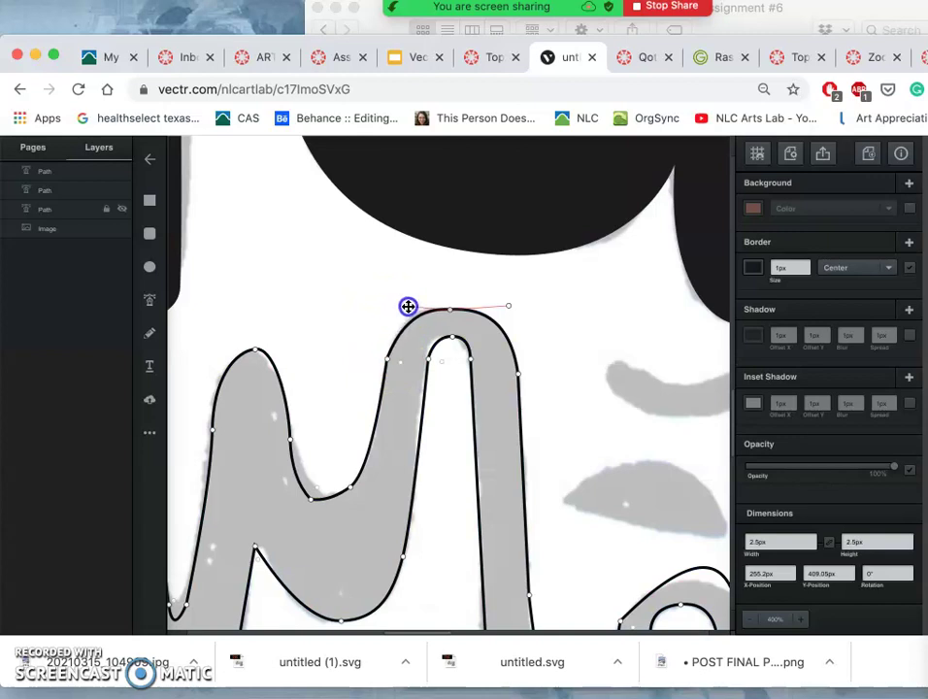
left_click(386, 362)
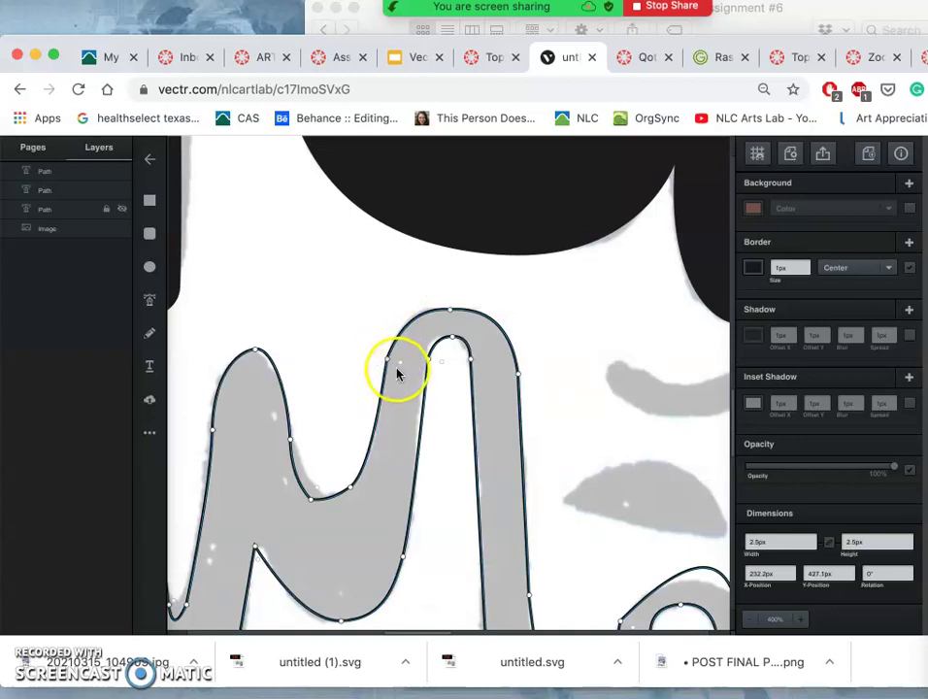
left_click_drag(386, 360, 392, 363)
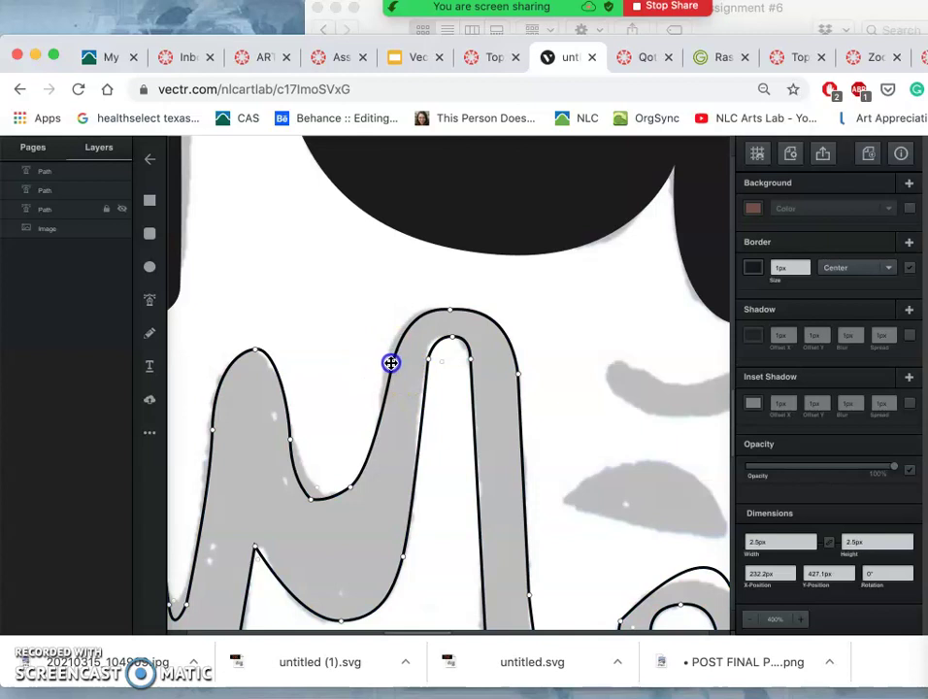
- Add a node midway down the inner arch's left side and align it with the gray edge
left_click_drag(390, 362, 418, 442)
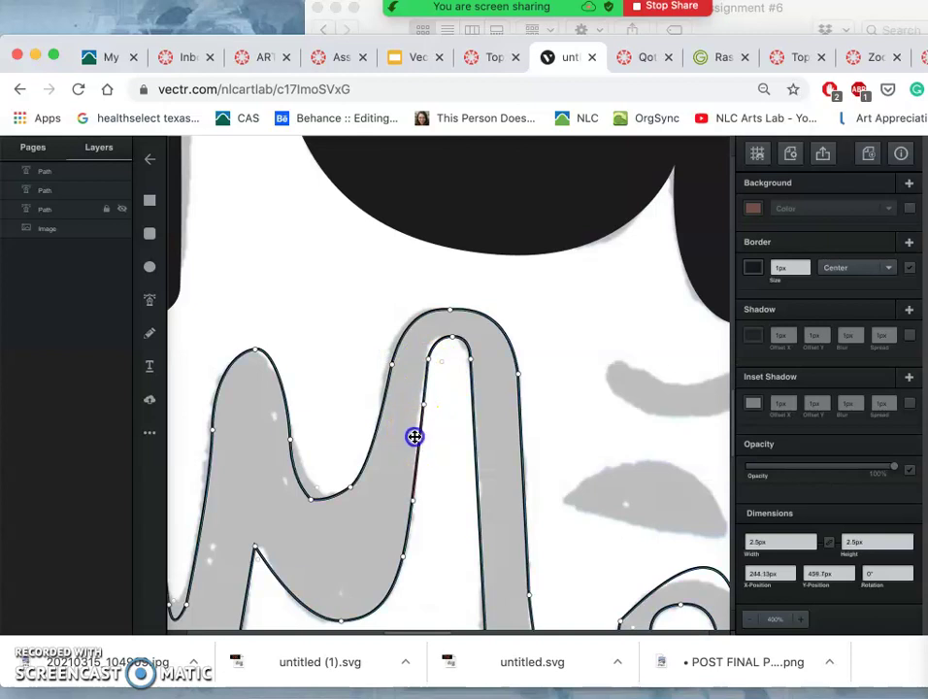
left_click_drag(415, 439, 415, 438)
left_click(498, 442)
left_click(394, 504)
- Reshape the pointed notch between the two left drips by pulling its tip slightly upward
scroll(394, 504, "down", 2)
scroll(393, 504, "left", 2)
scroll(393, 504, "down", 2)
scroll(394, 504, "left", 2)
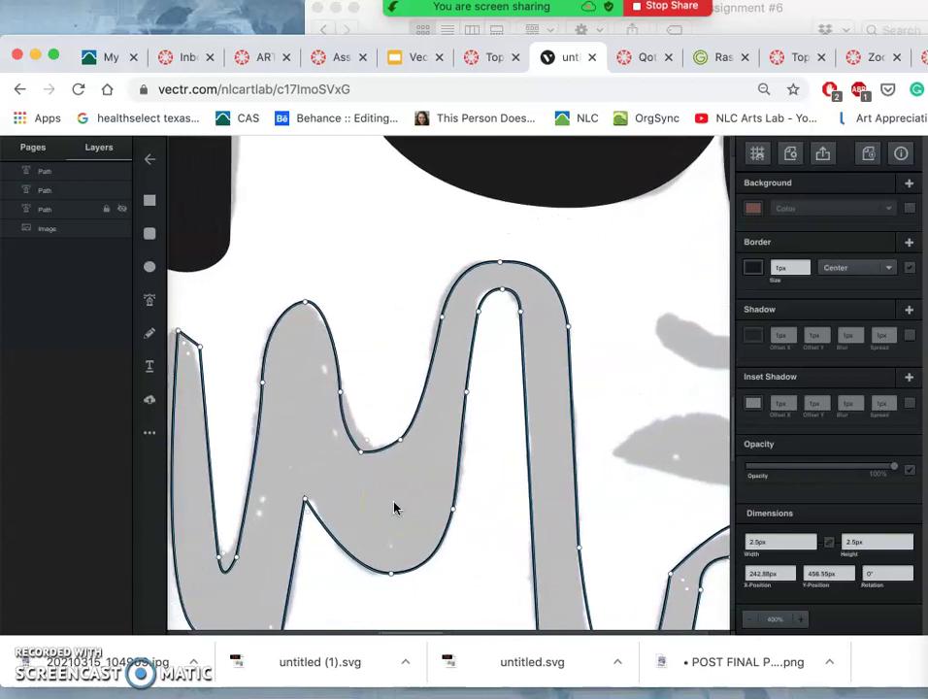
left_click(336, 490)
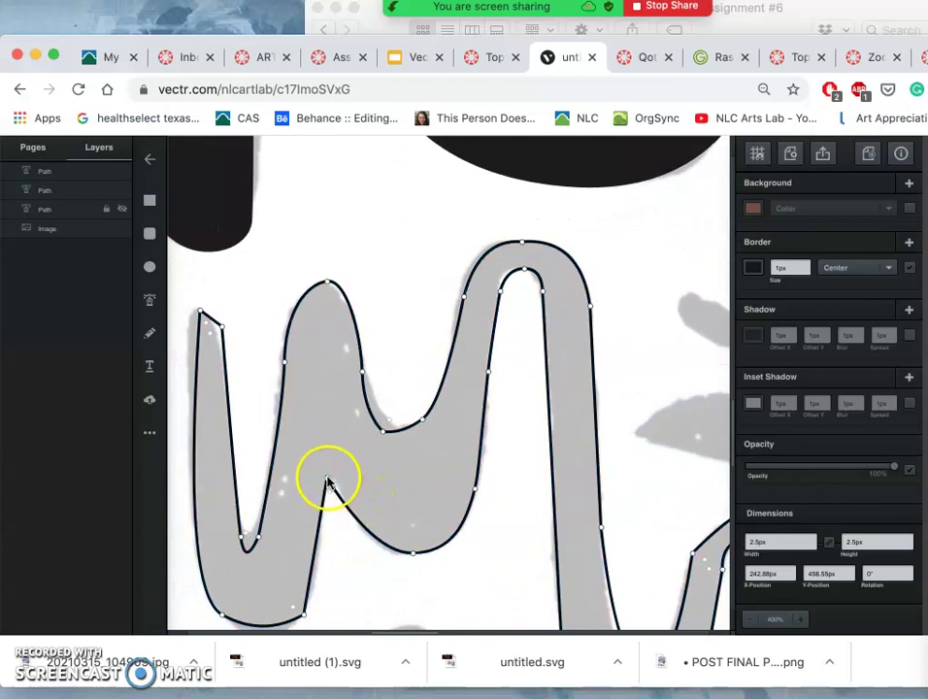
mouse_move(332, 479)
left_mouse_down()
mouse_move(333, 508)
mouse_move(330, 466)
left_mouse_up()
- Shift the middle drip's bottom node slightly left and tighten the curve at the notch tip
left_click(414, 552)
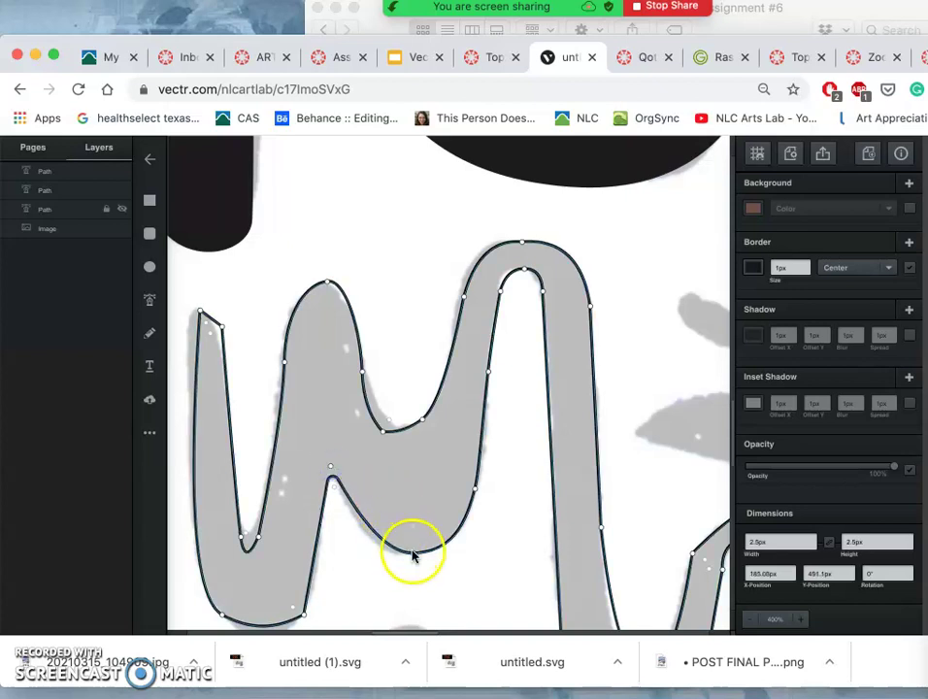
left_click_drag(414, 553, 408, 555)
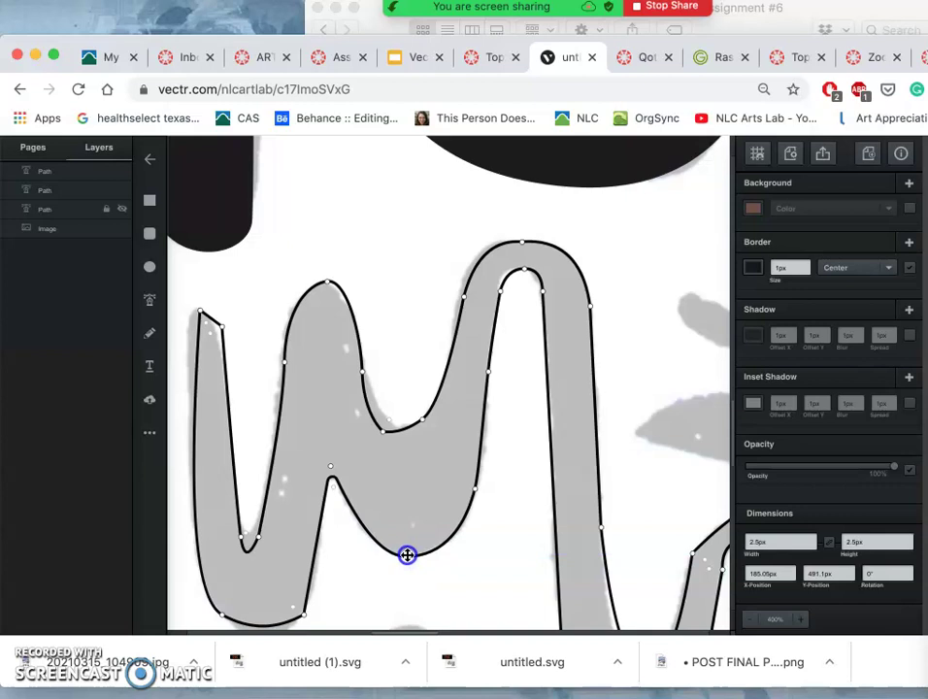
left_click(331, 486)
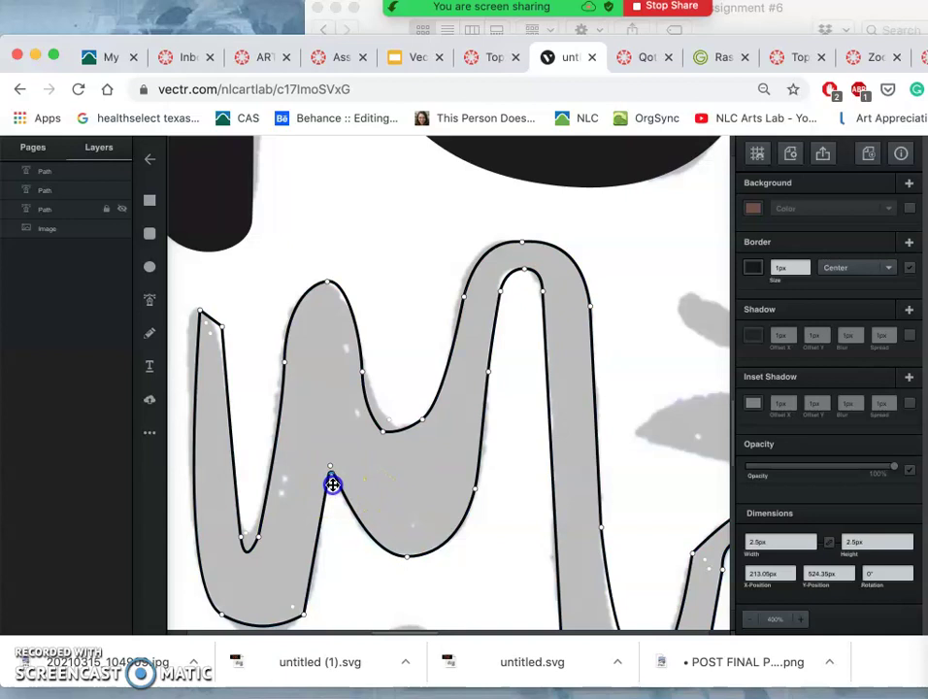
key("BackSpace")
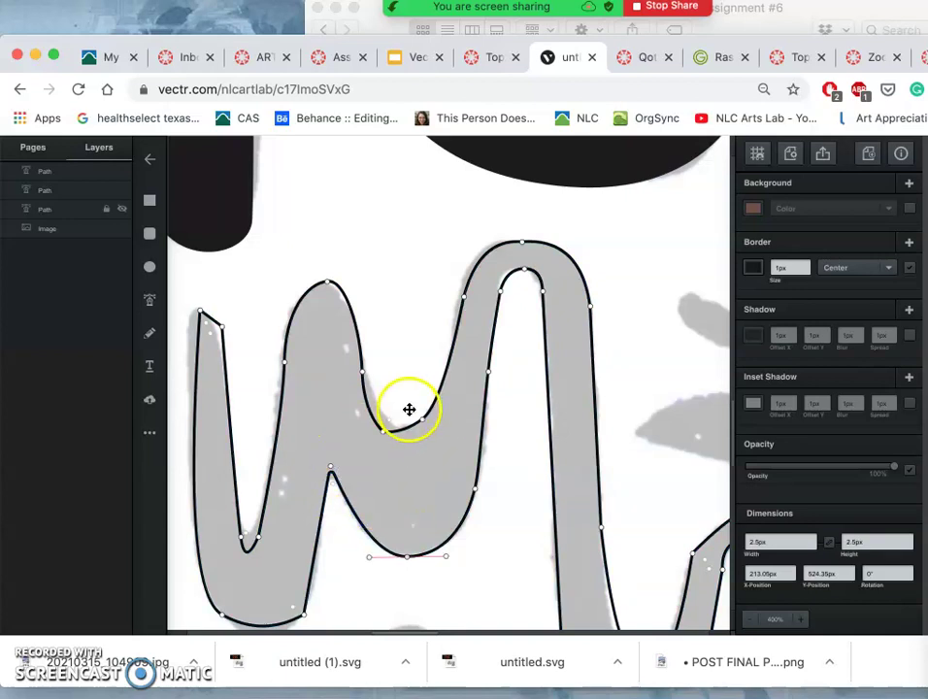
- Reposition the valley's lowest node between the two upper humps and adjust the adjoining curve handles to follow the gray edge
left_click_drag(385, 434, 402, 468)
left_click(422, 420)
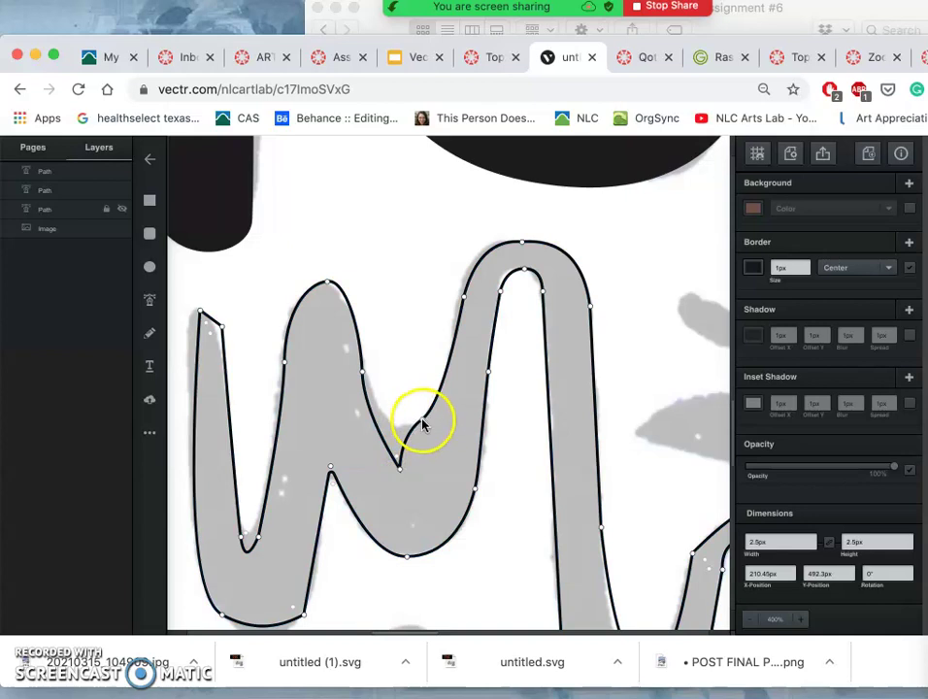
left_click_drag(402, 434, 404, 438)
left_click(404, 439)
mouse_move(401, 438)
left_mouse_down()
mouse_move(400, 429)
mouse_move(409, 434)
left_mouse_up()
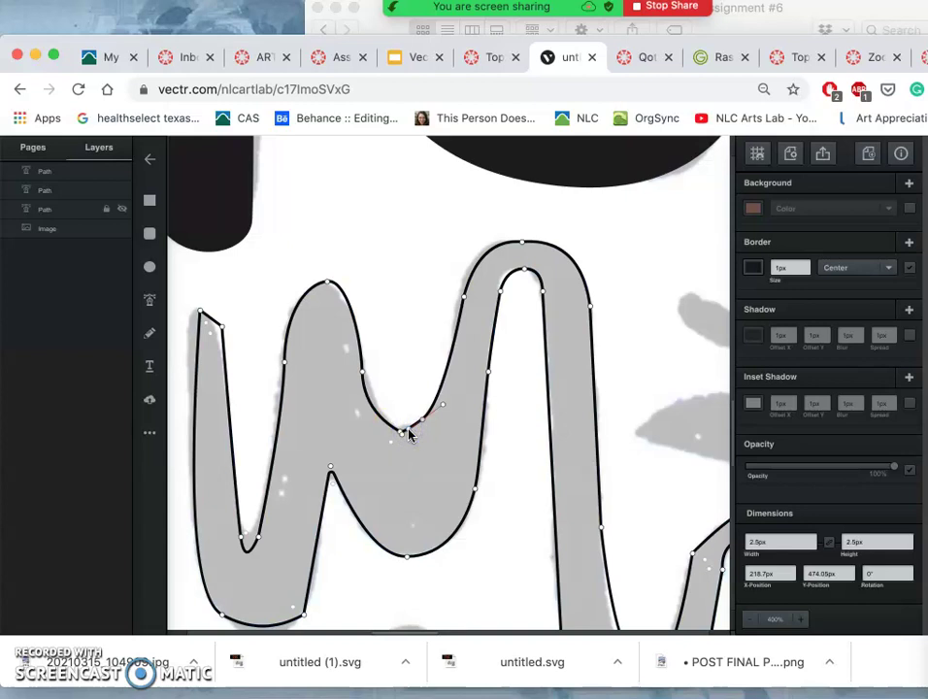
- Remove the extra node at the bottom of the valley so a single smooth curve joins its two sides
double_click(400, 434)
key("Delete")
key("super+z")
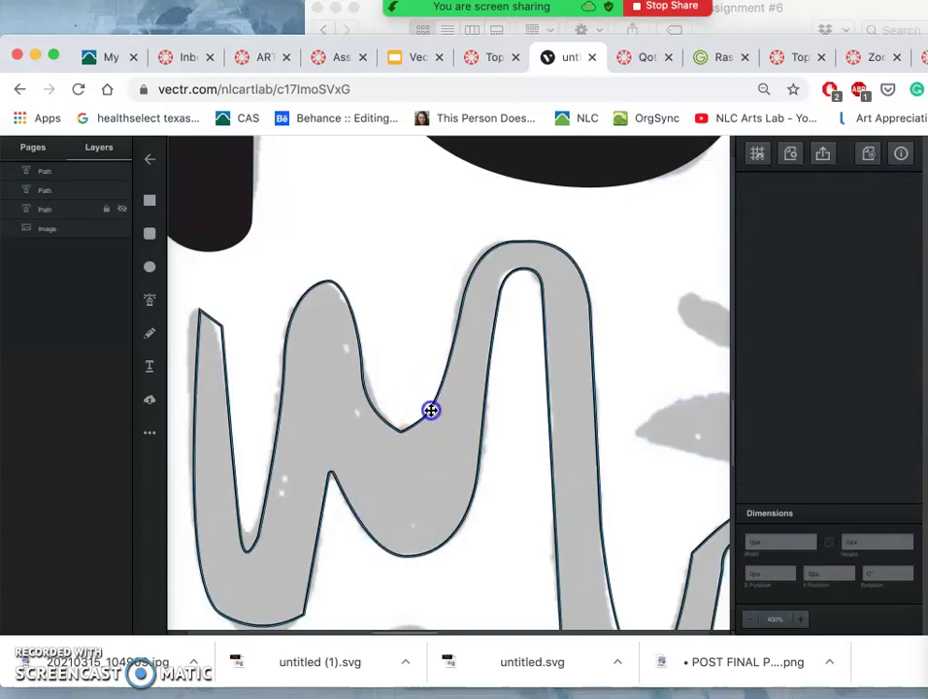
left_click(431, 409)
left_click(404, 432)
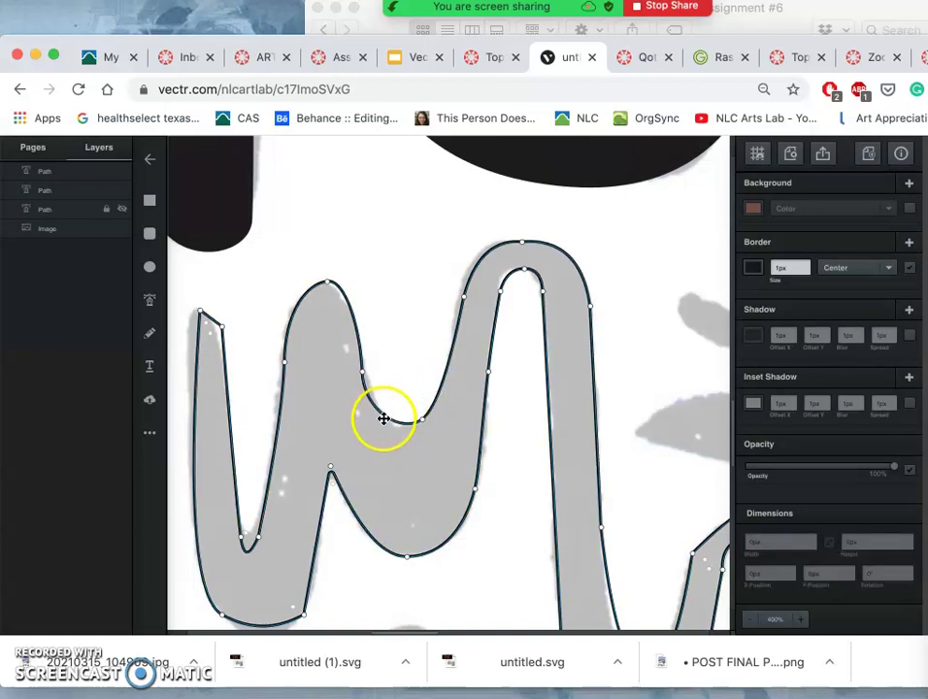
- Fit the left side of the valley between the two upper humps to the gray edge by repositioning its lower and upper nodes
left_click(381, 415)
left_click(382, 413)
left_click(385, 424)
left_click_drag(384, 422, 382, 418)
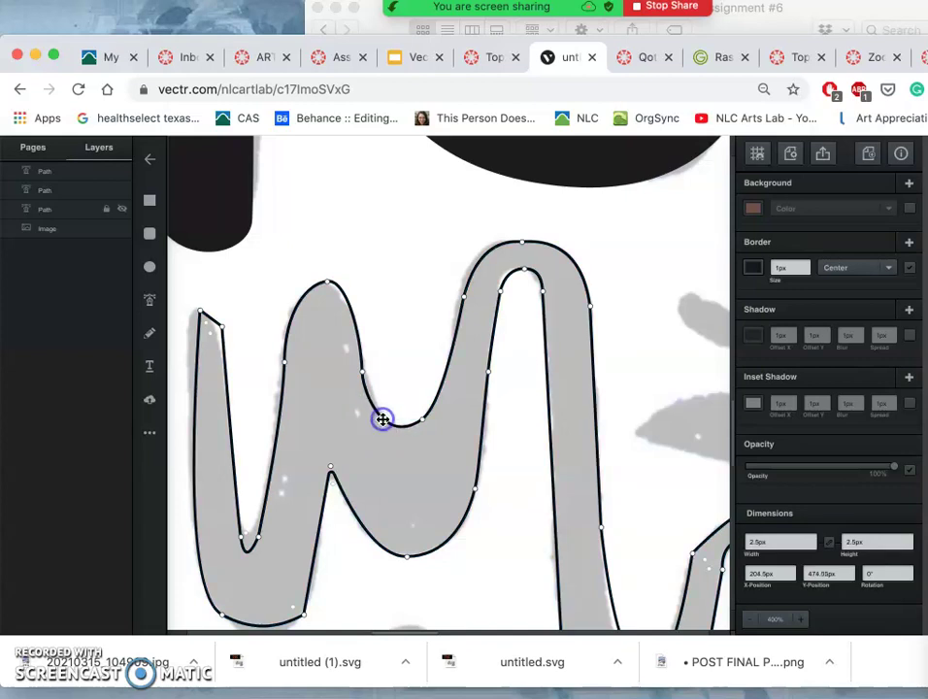
left_click_drag(361, 370, 365, 358)
- Adjust the curve handles at the left rounded hump's peak and its two side nodes to follow the gray edge
left_click(328, 281)
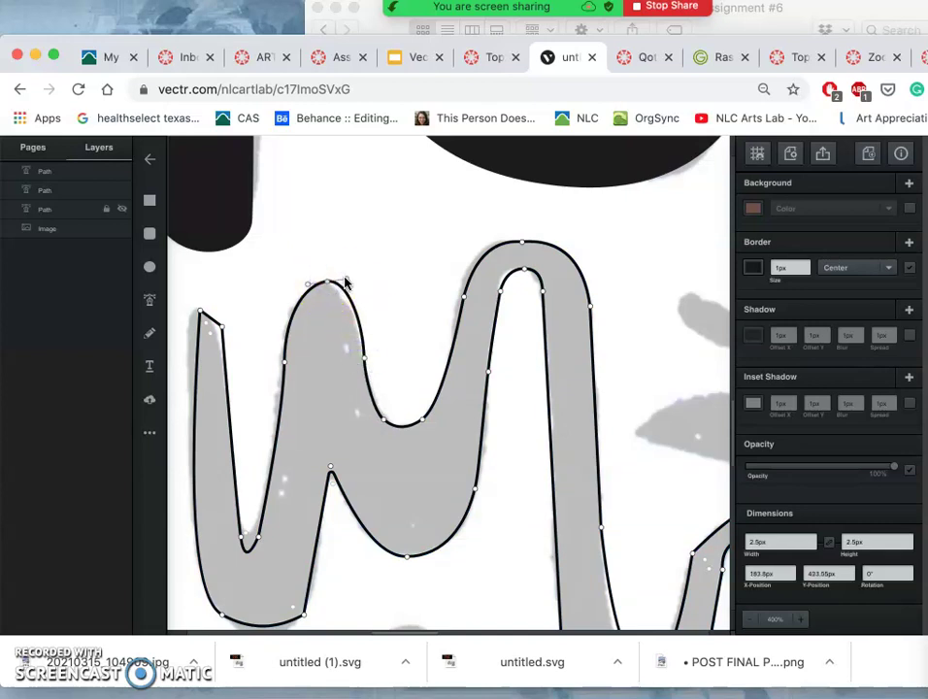
mouse_move(346, 281)
left_mouse_down()
mouse_move(363, 280)
mouse_move(346, 287)
left_mouse_up()
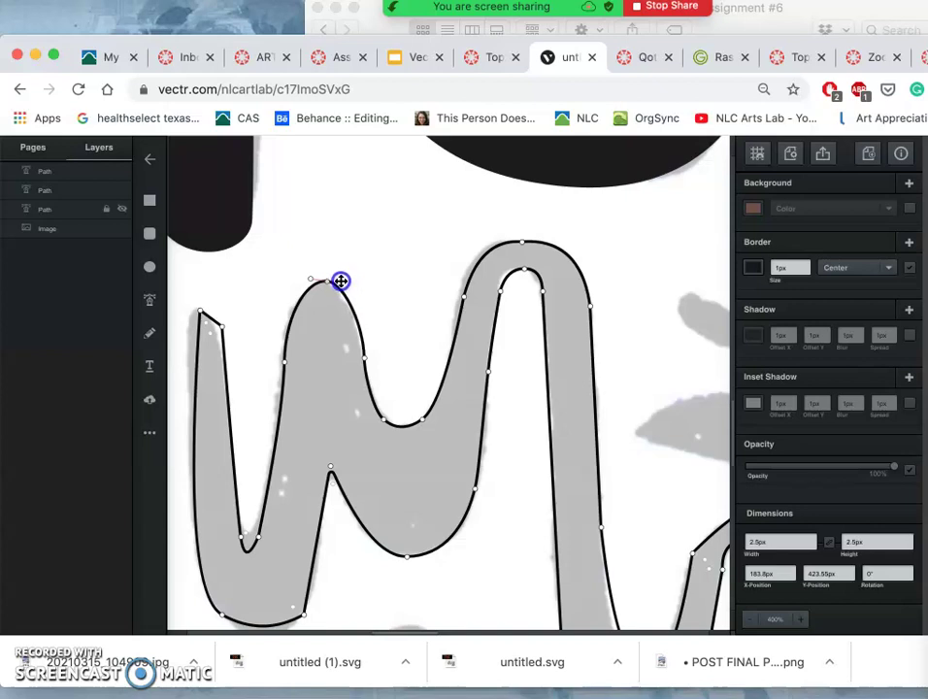
left_click(364, 358)
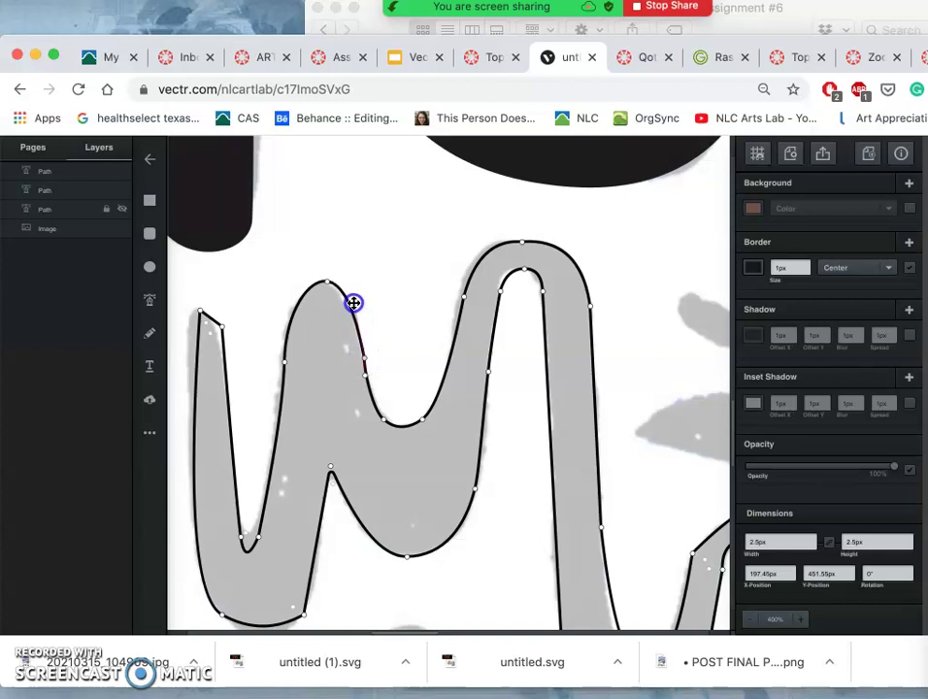
left_click_drag(354, 303, 355, 305)
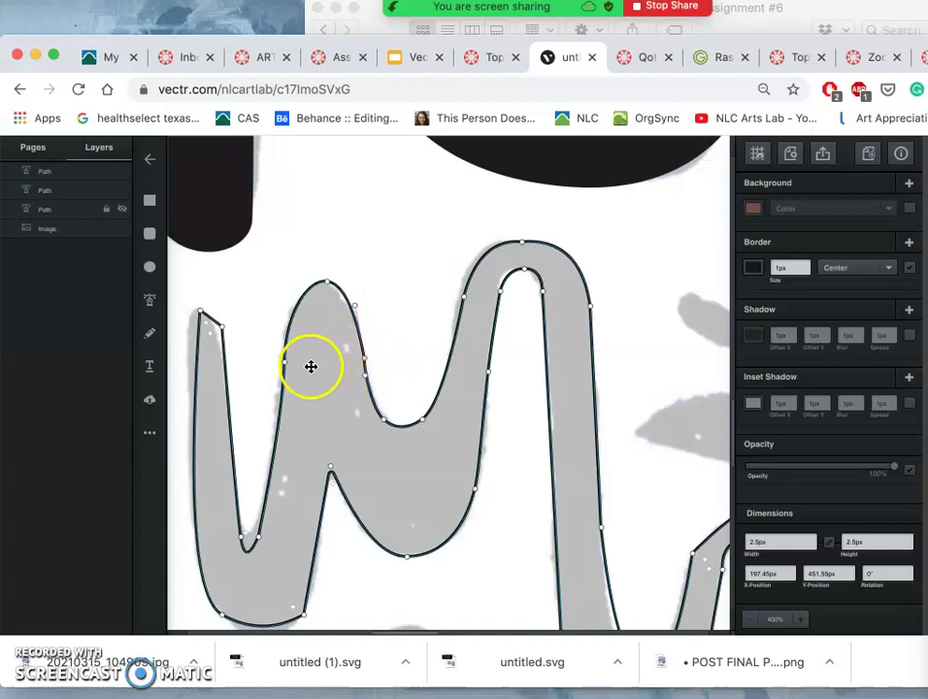
left_click_drag(287, 365, 284, 365)
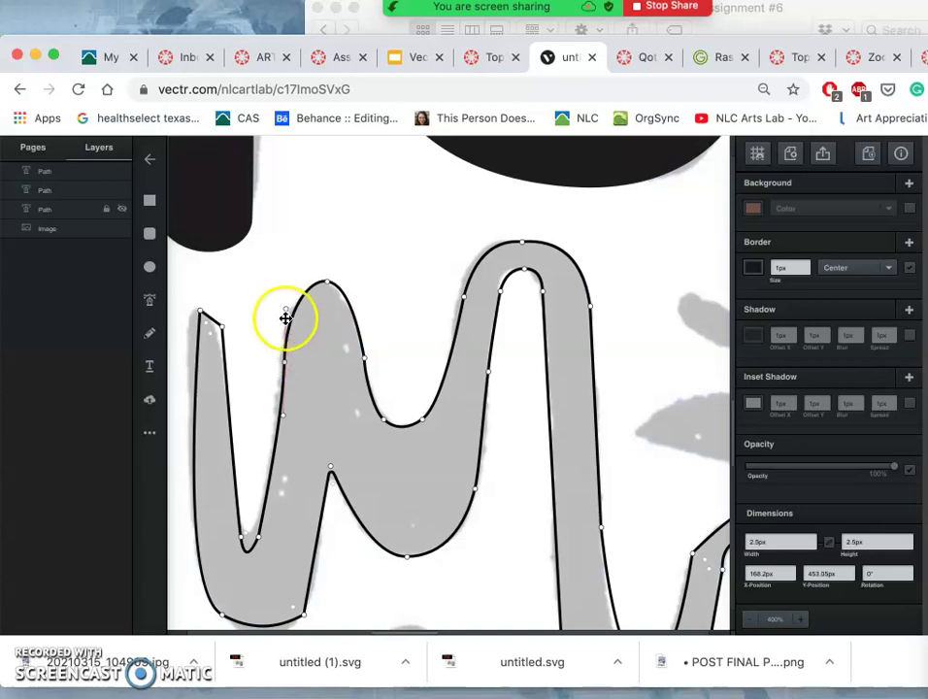
left_click_drag(286, 309, 288, 308)
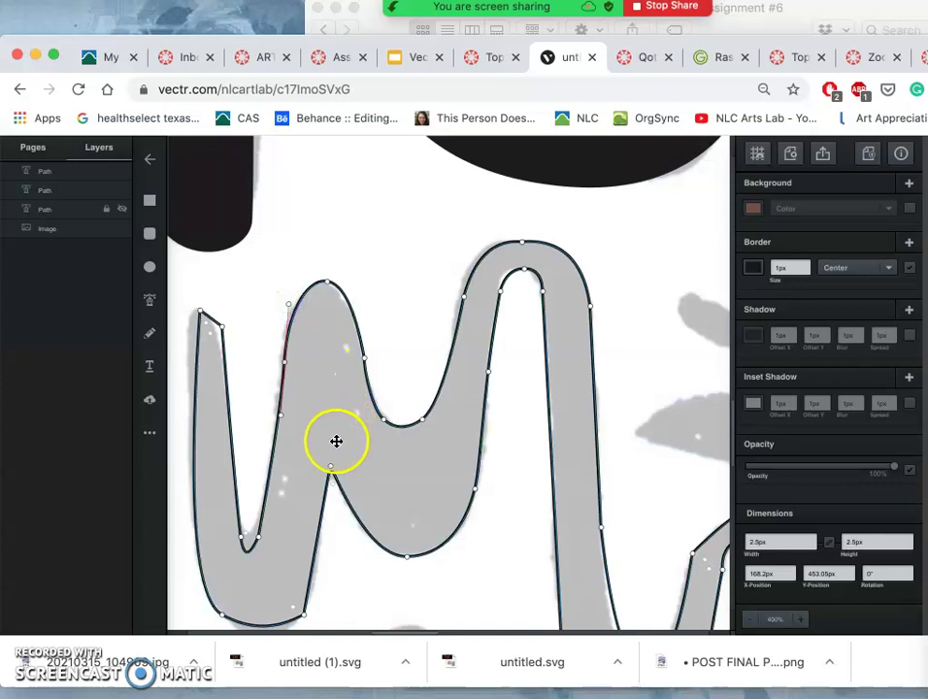
- Raise both side nodes of the narrow left valley and place an added node at its bottom on the gray edge
left_click_drag(248, 542, 257, 537)
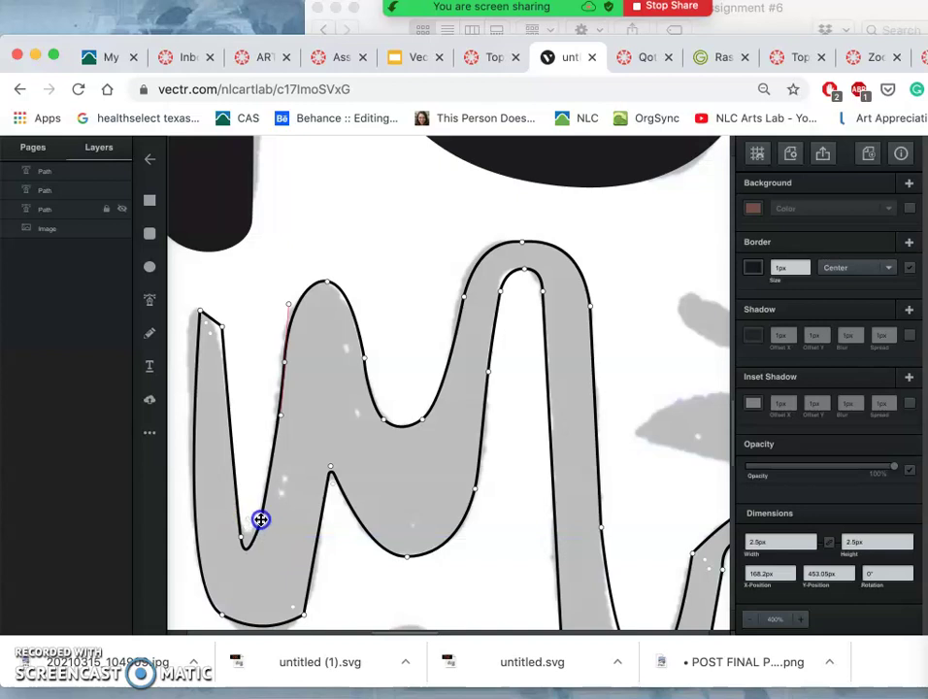
left_click(246, 542)
left_click_drag(242, 539, 237, 512)
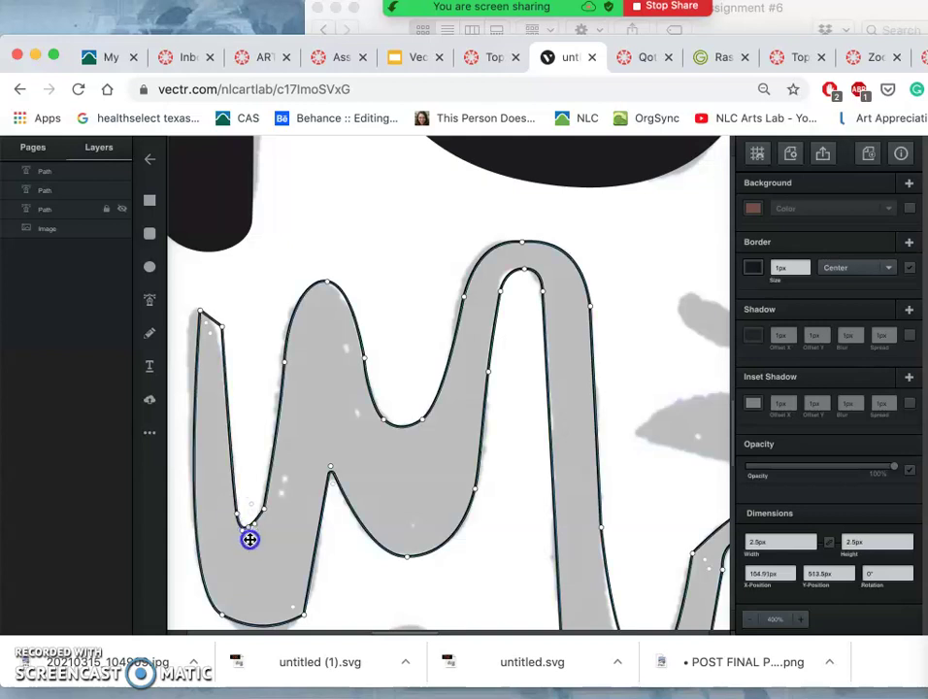
left_click(249, 540)
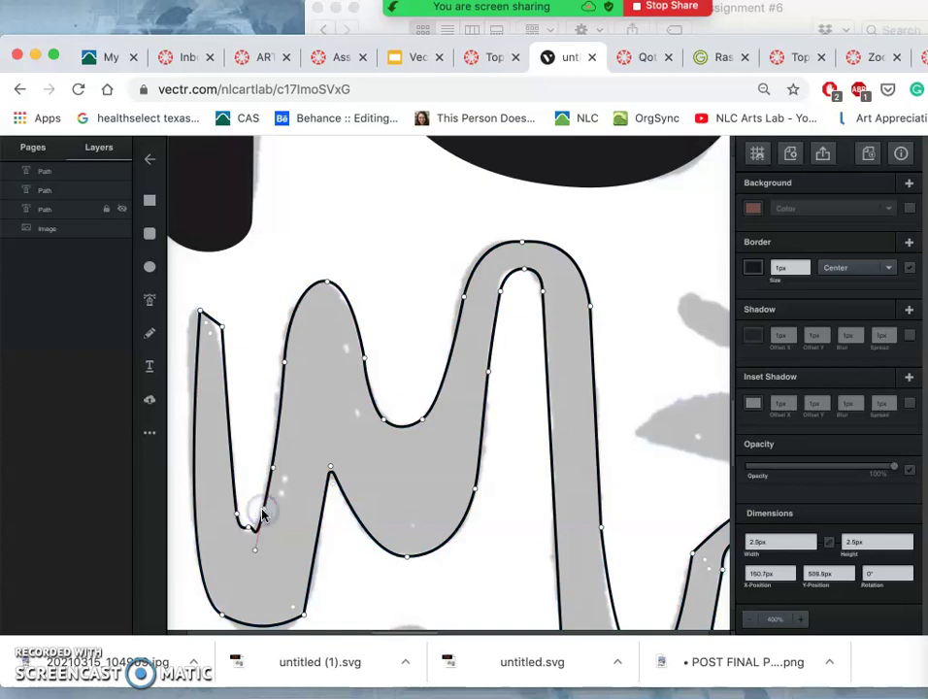
mouse_move(237, 515)
left_mouse_down()
mouse_move(245, 554)
mouse_move(254, 563)
mouse_move(247, 558)
mouse_move(272, 553)
mouse_move(260, 554)
left_mouse_up()
left_click(247, 557)
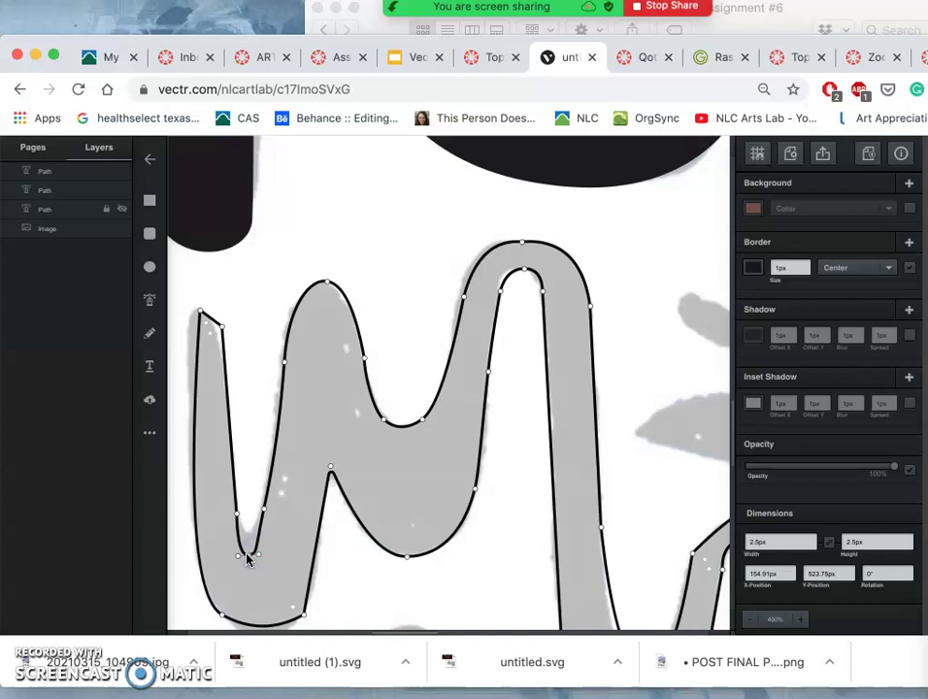
left_click_drag(247, 550, 246, 532)
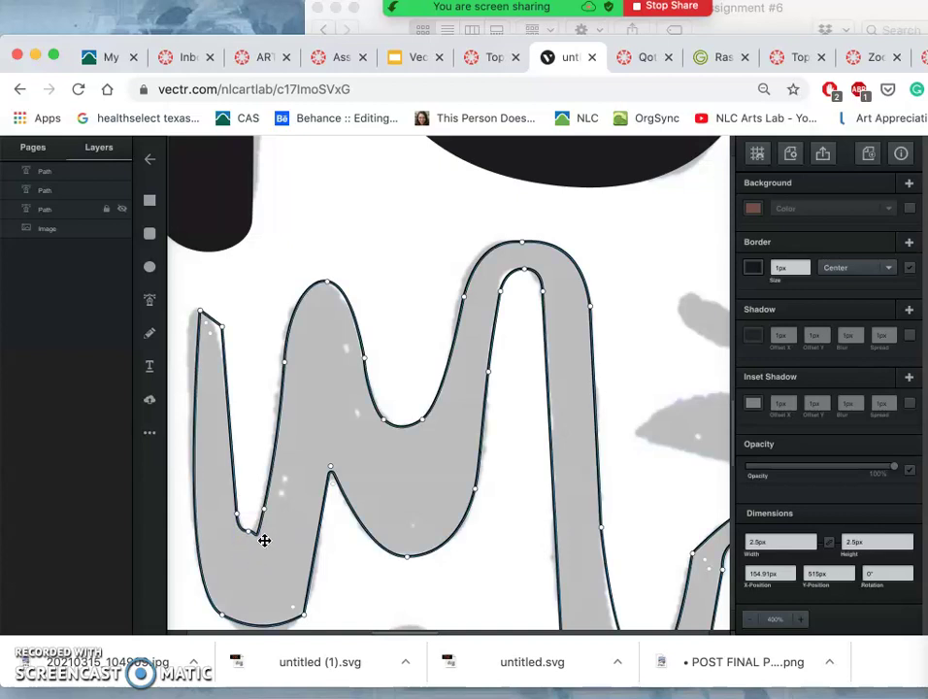
- Lower the narrow valley's right side node slightly so the bottom forms a smooth rounded curve
scroll(264, 540, "up", 5)
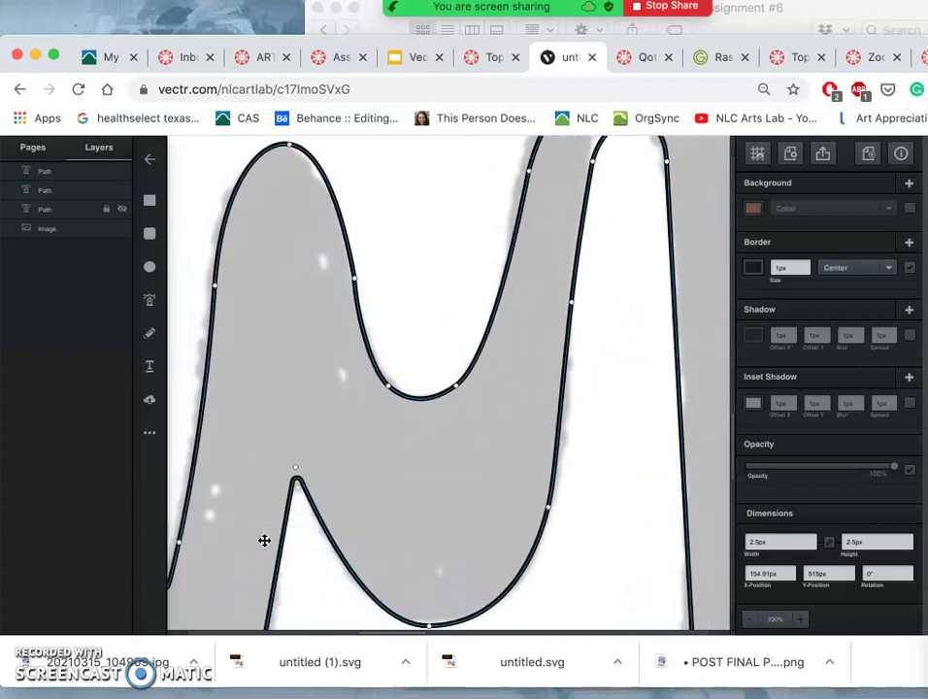
scroll(264, 540, "down", 2)
left_click(223, 545)
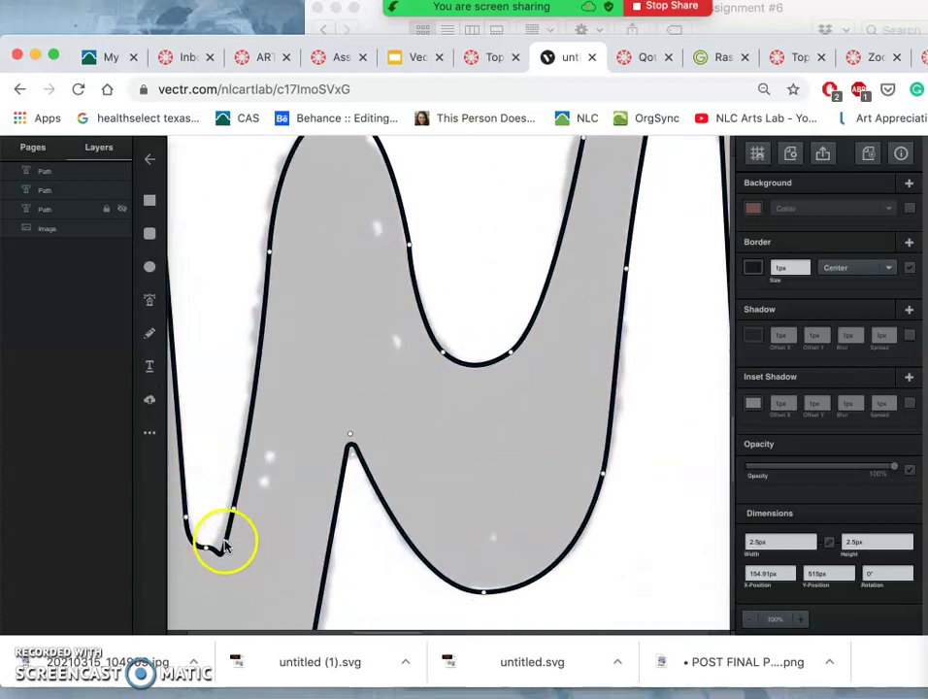
mouse_move(234, 508)
left_mouse_down()
mouse_move(220, 586)
mouse_move(226, 529)
left_mouse_up()
left_click(250, 569)
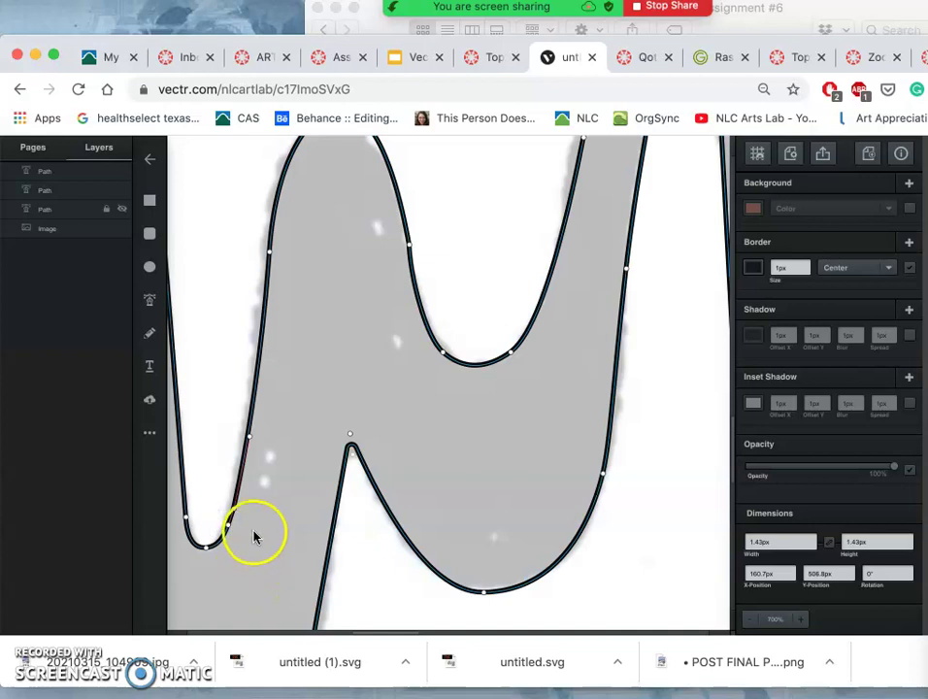
- Reopen the path for node editing and convert the right corner of the leftmost stroke's tip into a smooth curve
scroll(253, 539, "left", 2)
scroll(252, 539, "up", 1)
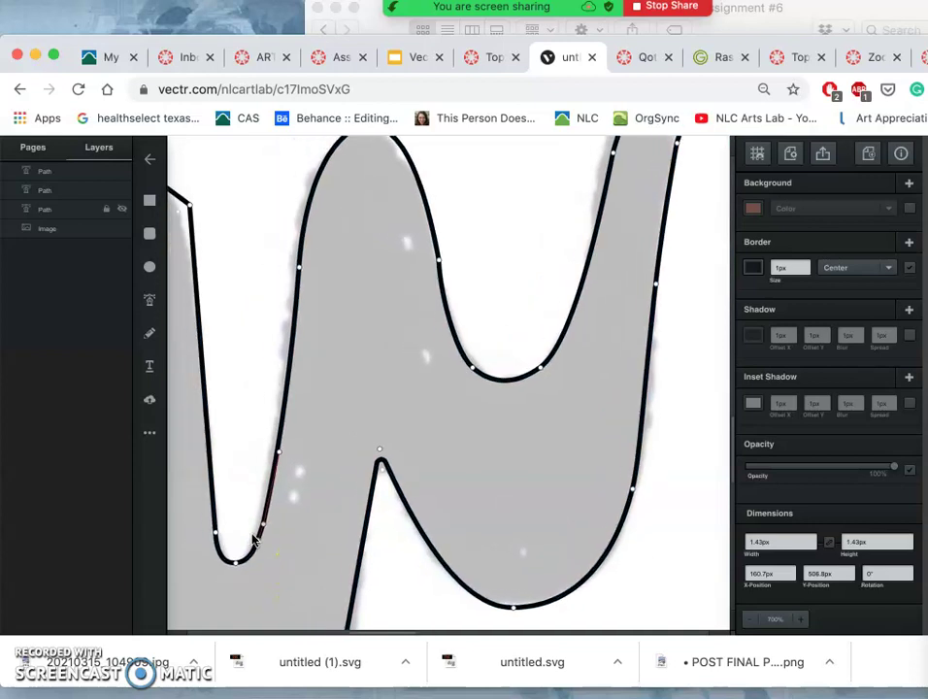
left_click_drag(317, 456, 518, 537)
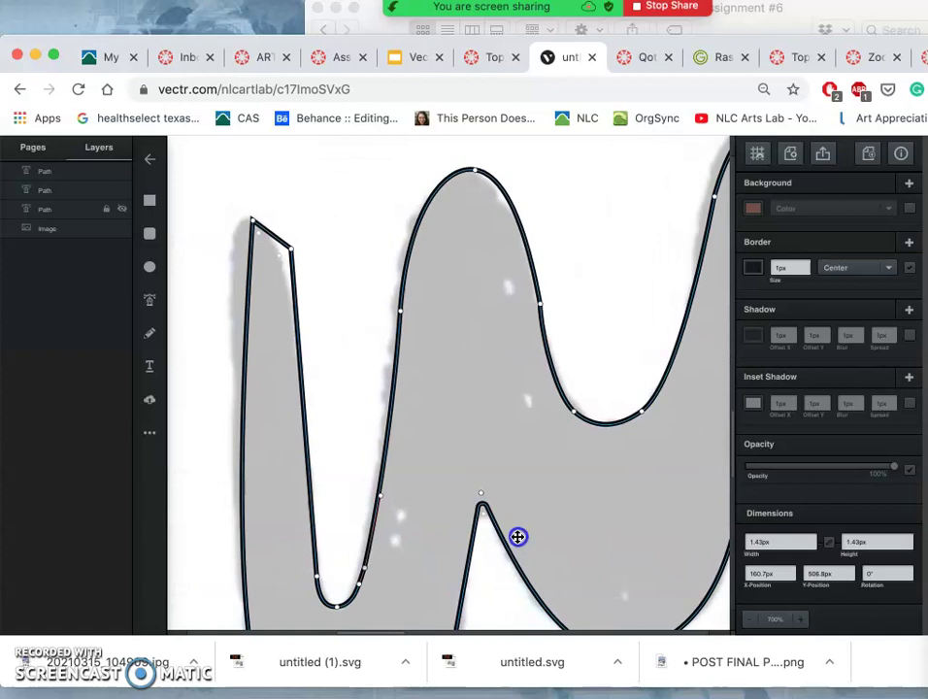
left_click(517, 537)
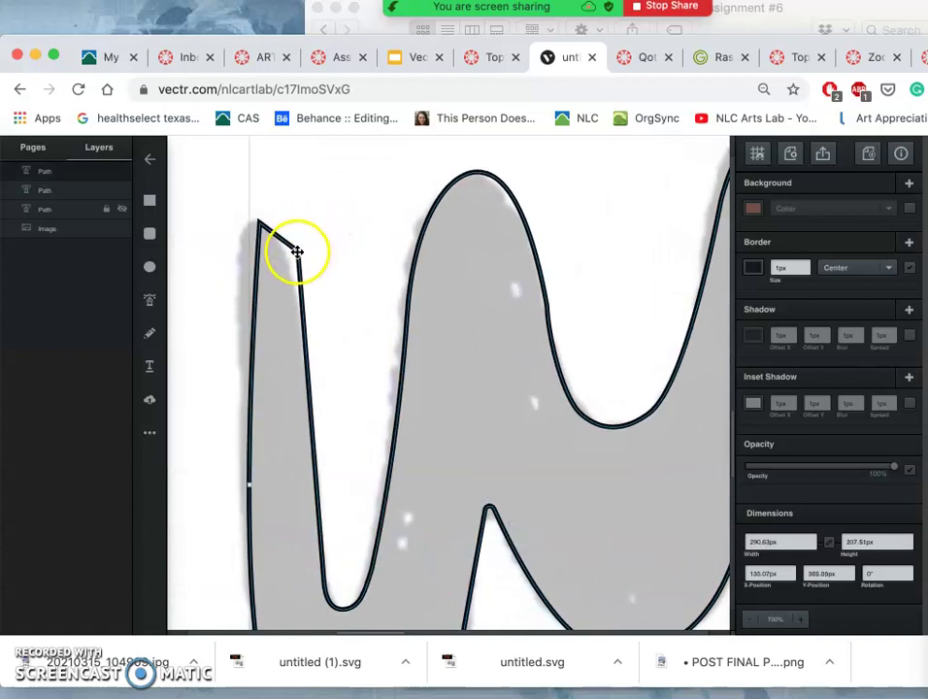
left_click(308, 252)
left_click(417, 257)
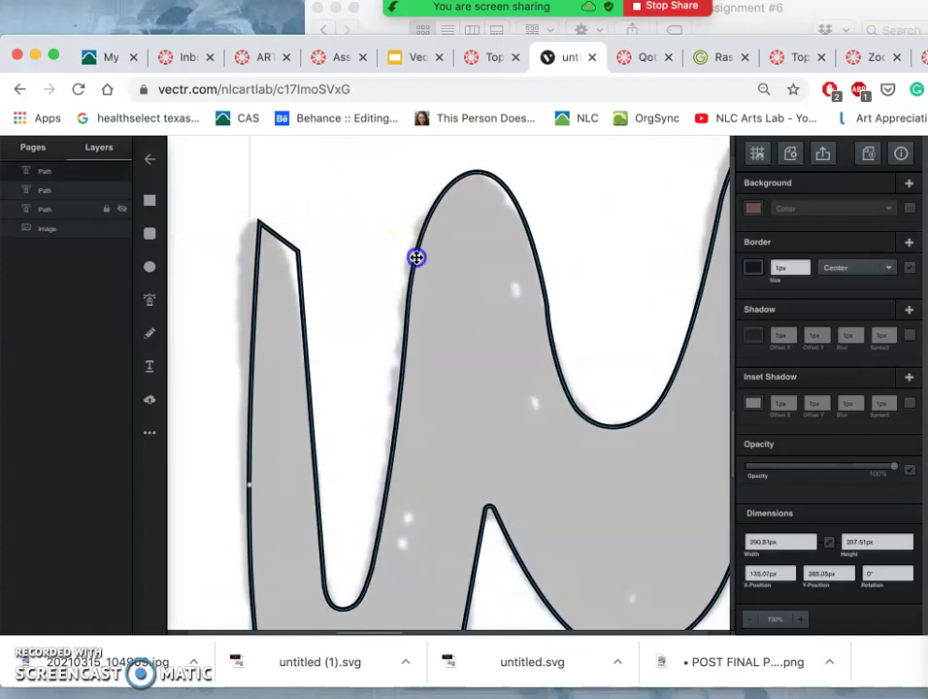
double_click(417, 258)
double_click(298, 251)
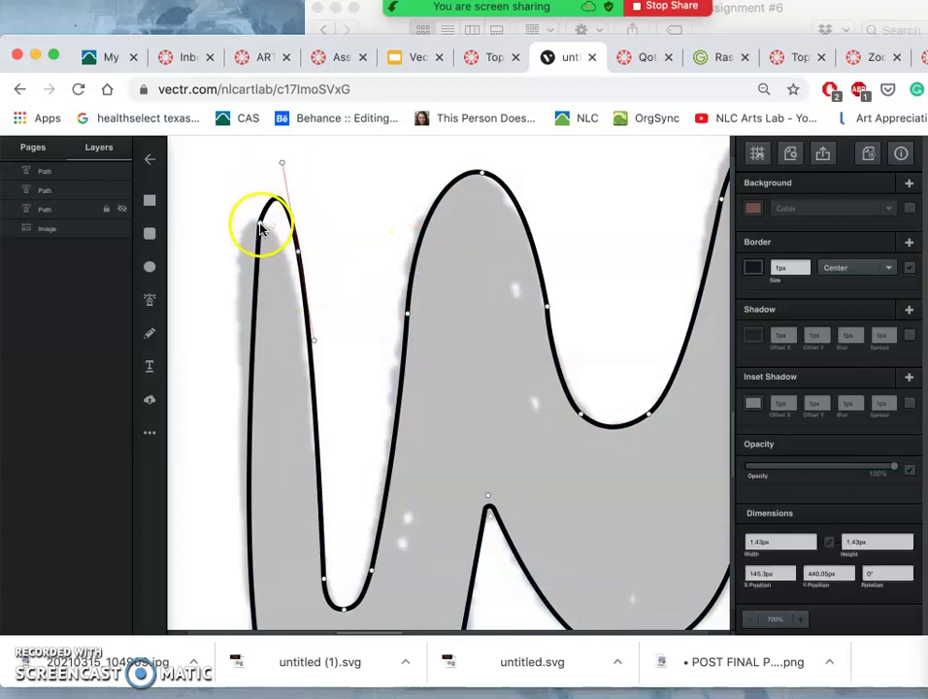
- Move the leftmost tip's two nodes down onto the gray edge and pull in the left node's curve handle
left_click(260, 228)
left_click_drag(261, 228, 289, 279)
left_click(254, 238)
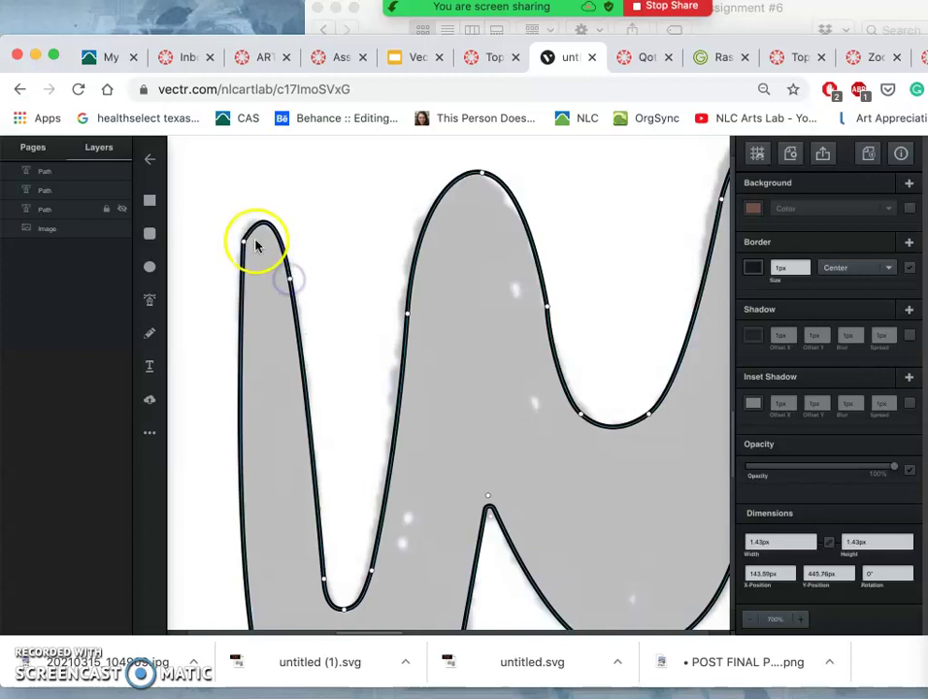
left_click_drag(255, 249, 263, 250)
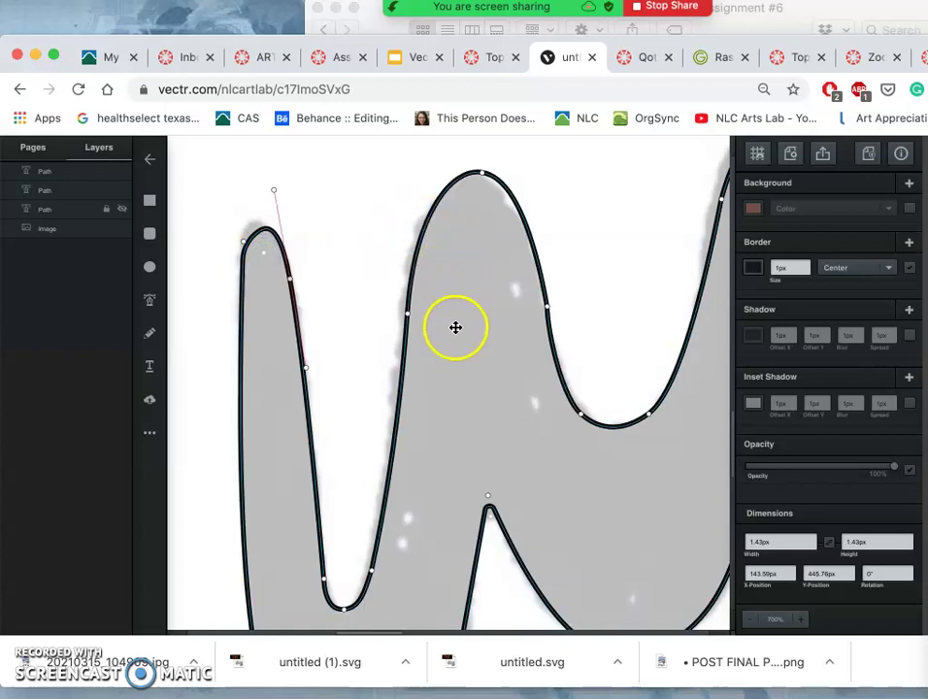
- Add a node at the peak of the leftmost tip, raise it to the gray edge and level its handles into a rounded cap
mouse_move(262, 255)
left_mouse_down()
mouse_move(253, 245)
mouse_move(269, 233)
left_mouse_up()
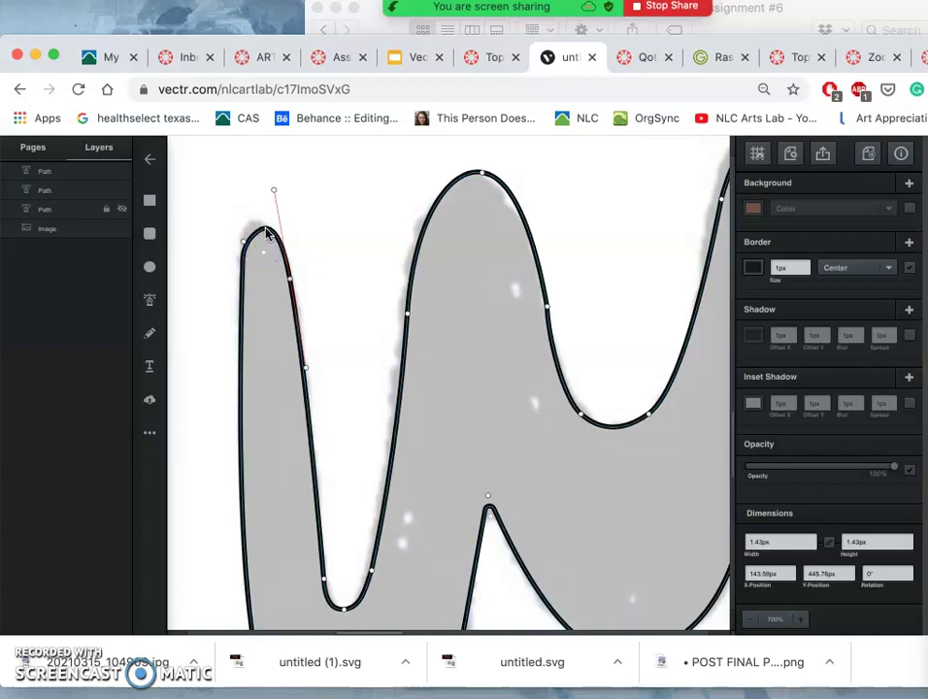
left_click_drag(266, 228, 263, 218)
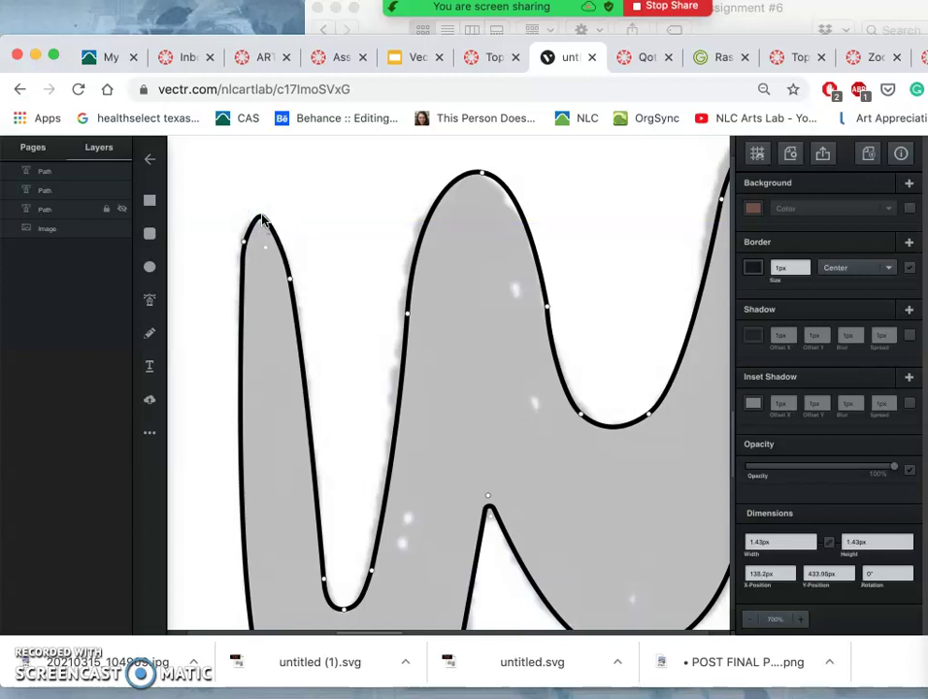
left_click(264, 220)
left_click(271, 222)
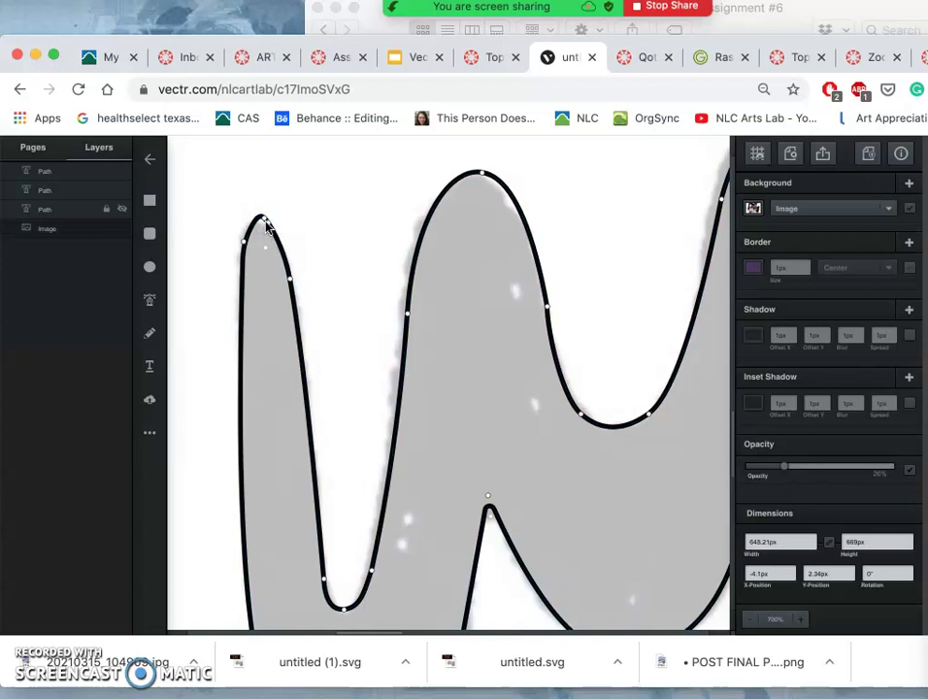
left_click(265, 222)
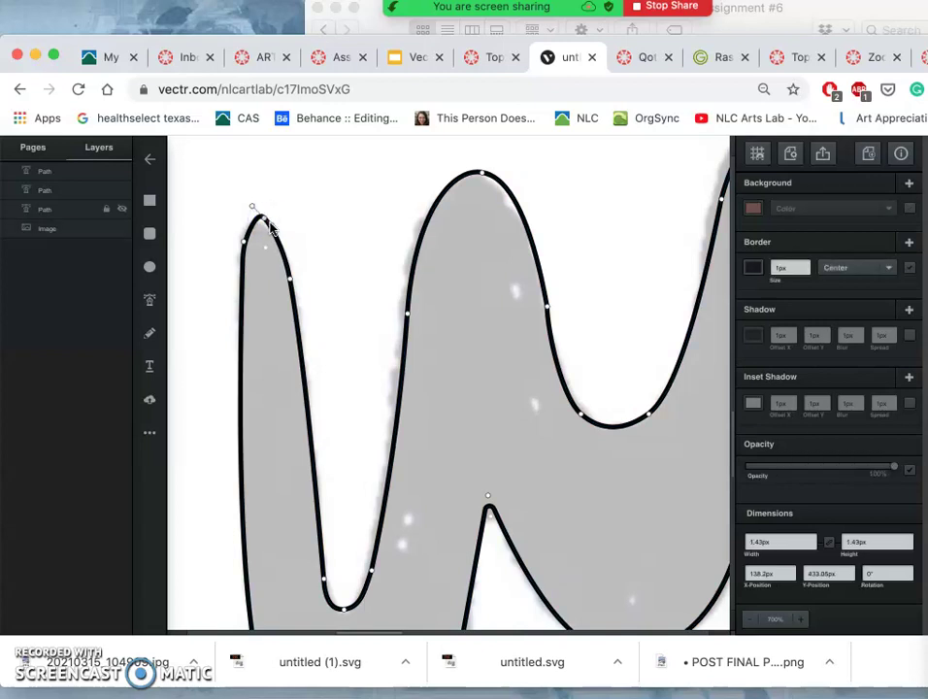
left_click_drag(271, 226, 283, 218)
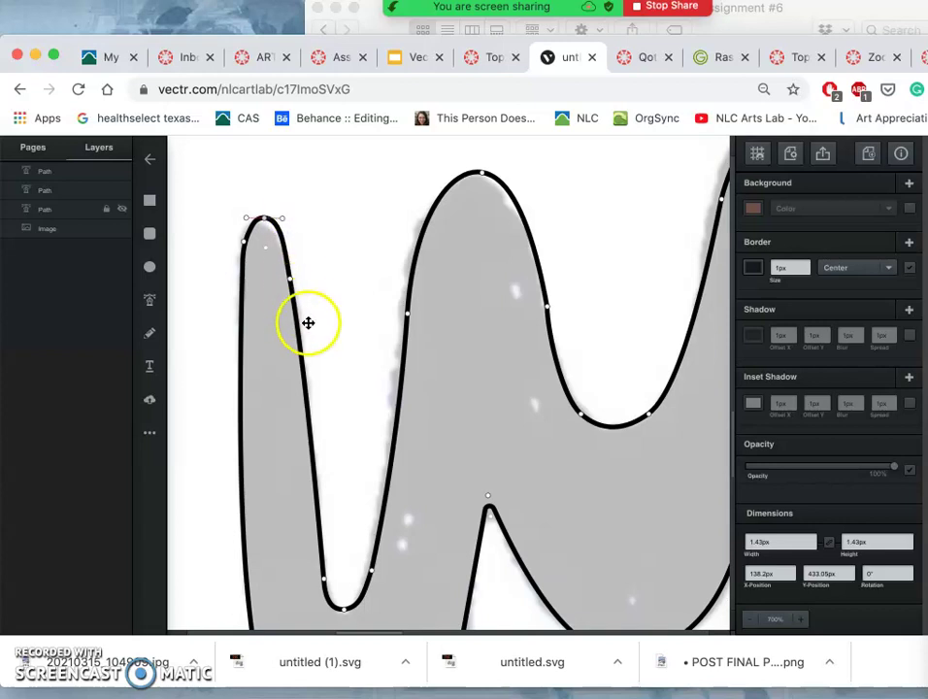
- Lower an added node at the bottom of the left drip onto the gray edge and curve the drip's lower-right corner
scroll(341, 329, "down", 5)
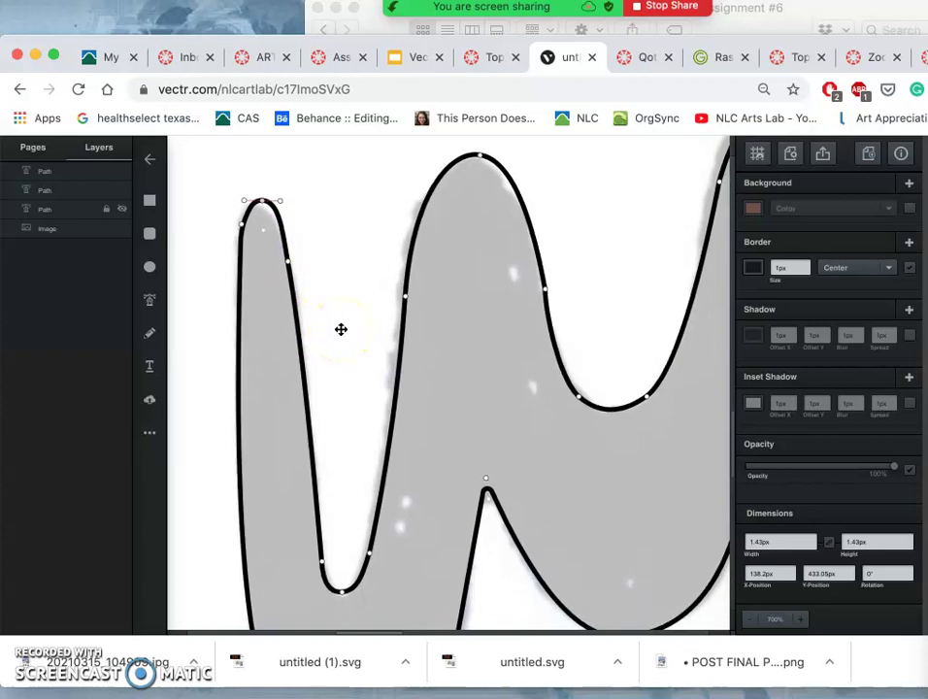
scroll(341, 329, "down", 2)
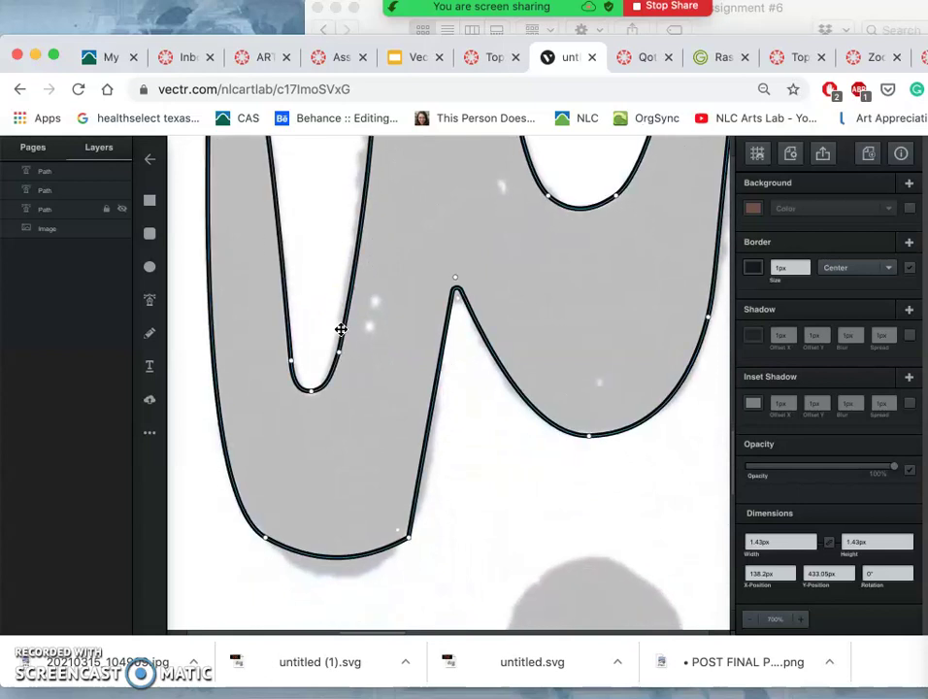
left_click_drag(271, 478, 270, 472)
left_click_drag(337, 493, 335, 512)
left_click_drag(409, 473, 423, 439)
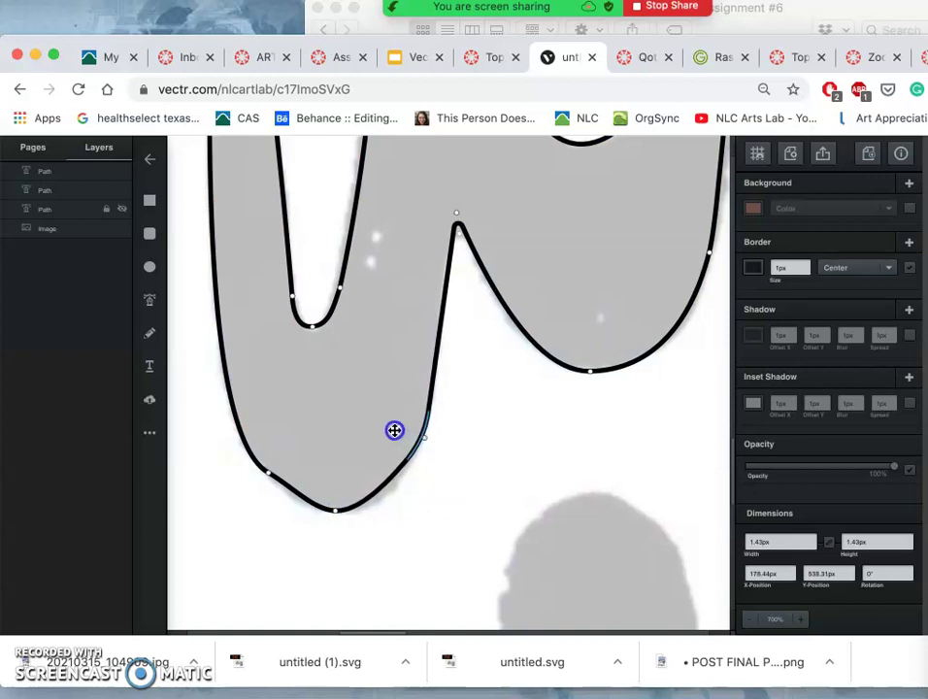
left_click(274, 476)
left_click(267, 485)
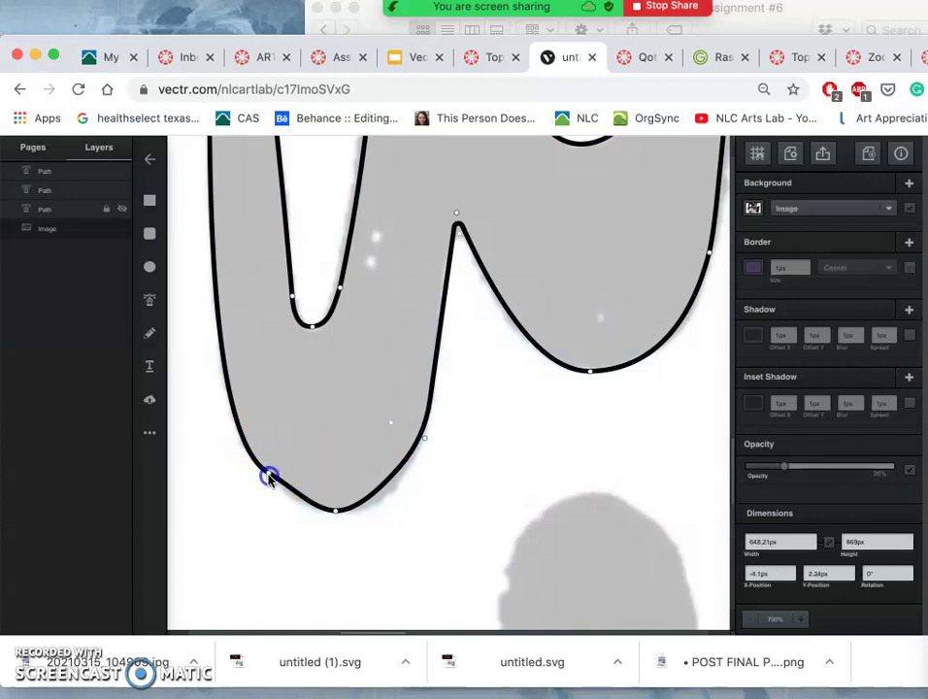
left_click(271, 478)
left_click(288, 485)
left_click_drag(289, 485, 287, 491)
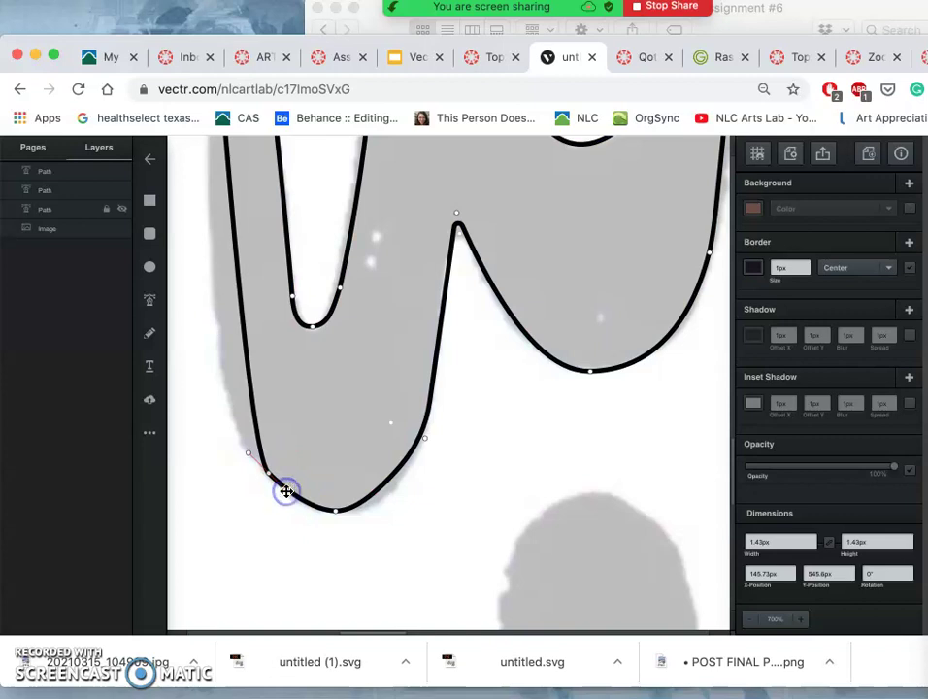
key("super+z")
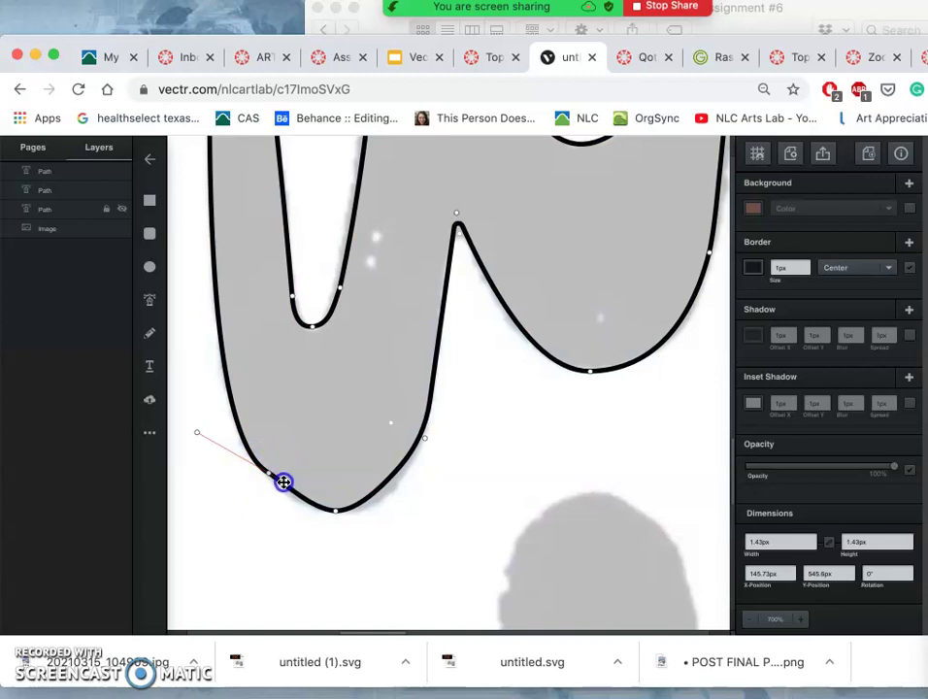
- Lengthen the left handle of the left drip's bottom node and move the lower-left node down and inward to round the curve
left_click(328, 507)
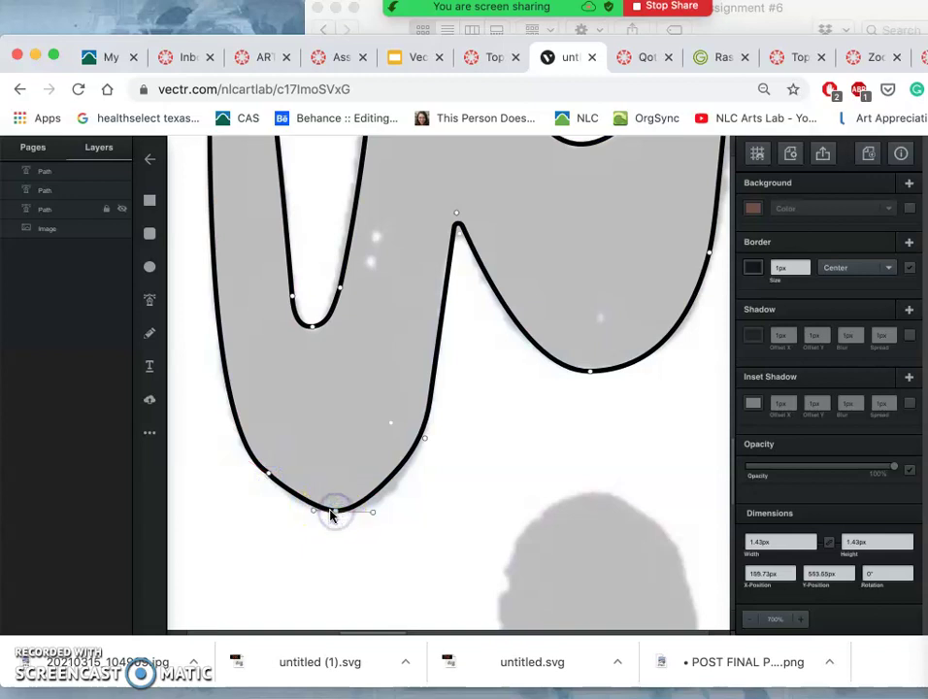
left_click_drag(313, 515, 291, 512)
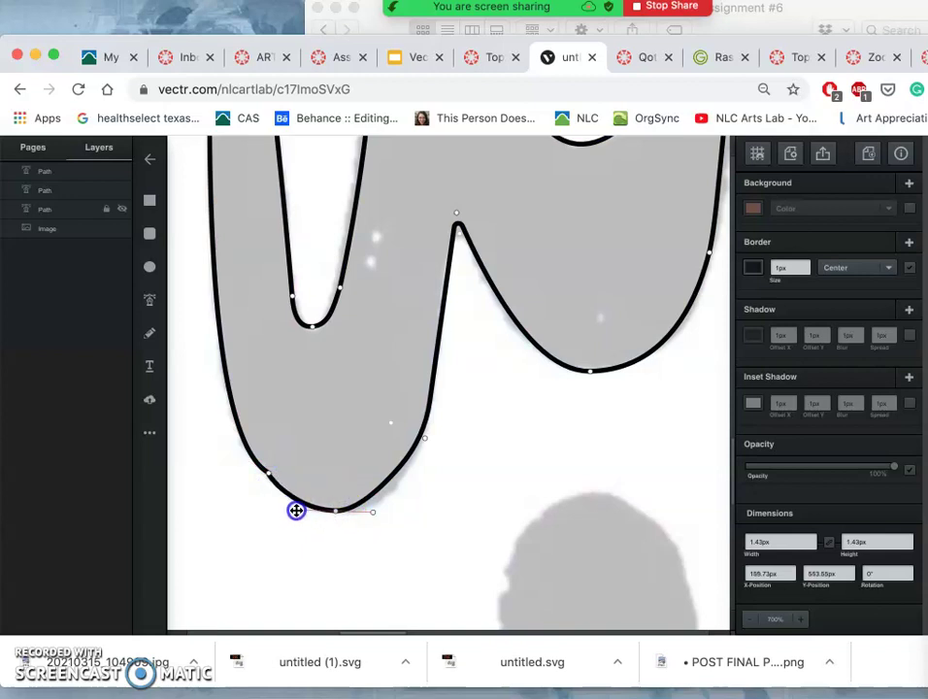
left_click_drag(268, 475, 271, 482)
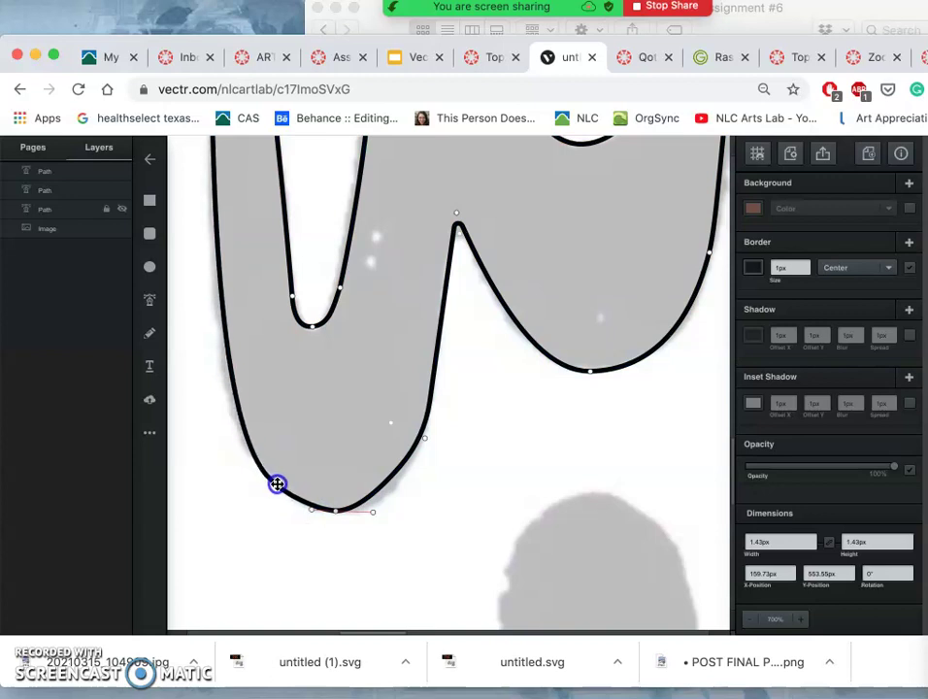
left_click(343, 467)
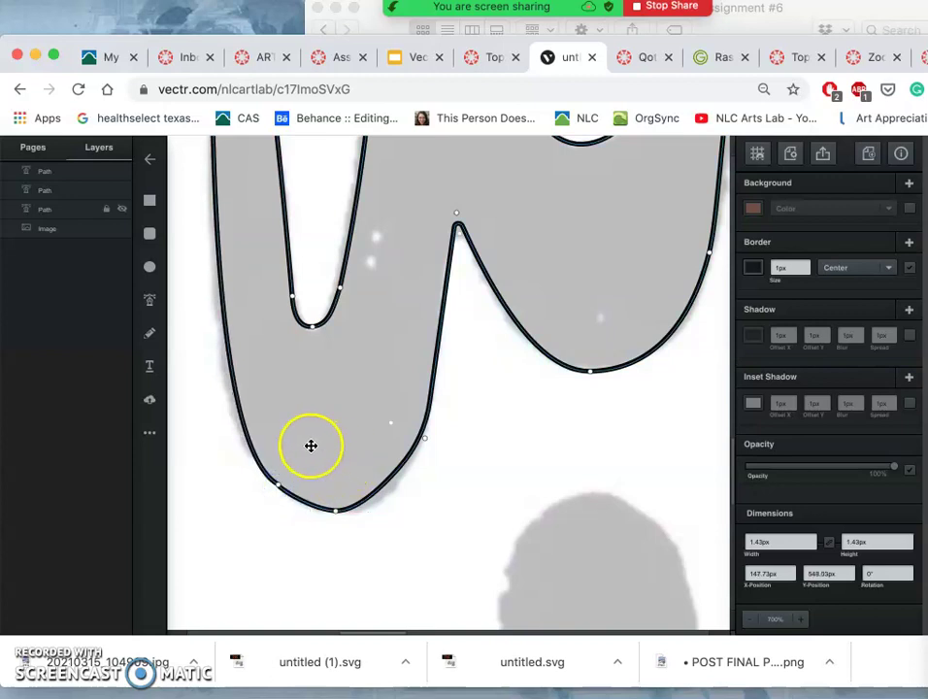
- Extend the right handle of the left drip's bottom node outward so the lower-right curve fills the gray edge
scroll(311, 444, "up", 3)
scroll(310, 444, "left", 1)
left_click(332, 549)
left_click(353, 572)
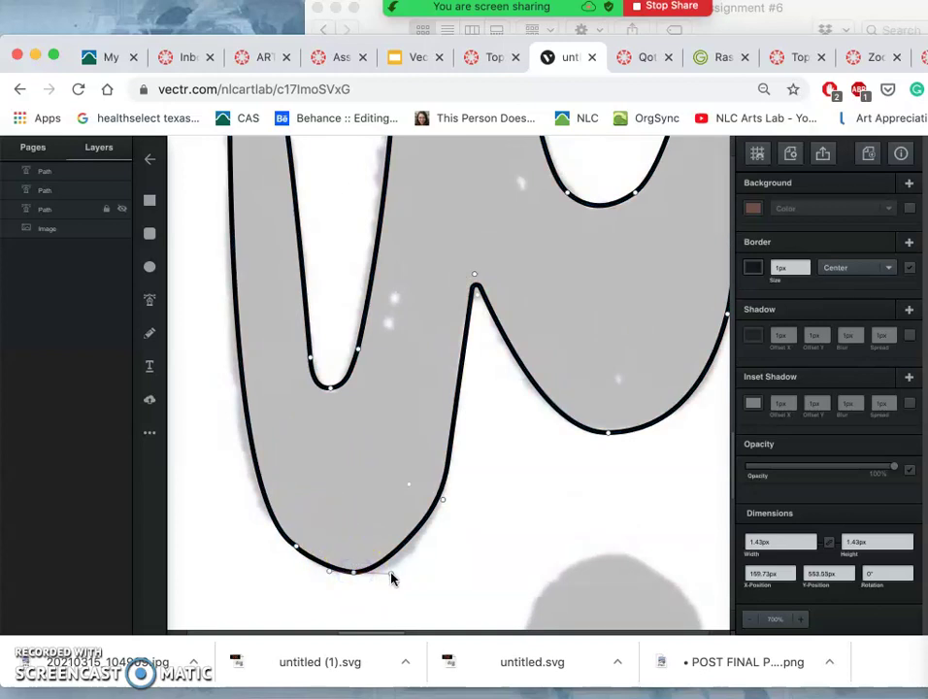
left_click_drag(392, 576, 415, 573)
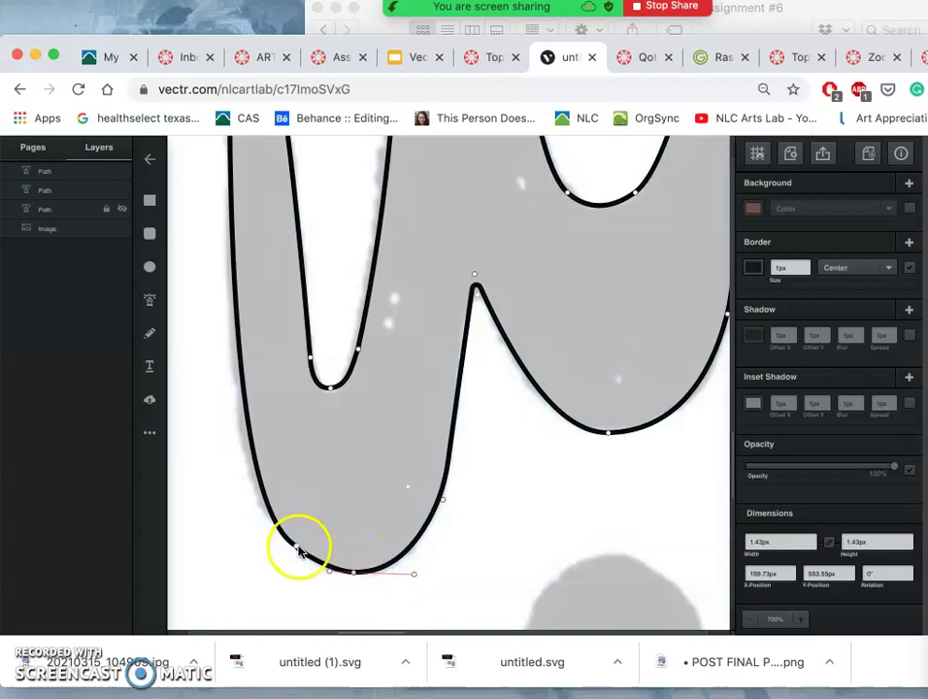
- Shift the inner valley node above the long middle drip's bottom slightly left so the curve follows the gray edge
scroll(309, 464, "up", 4)
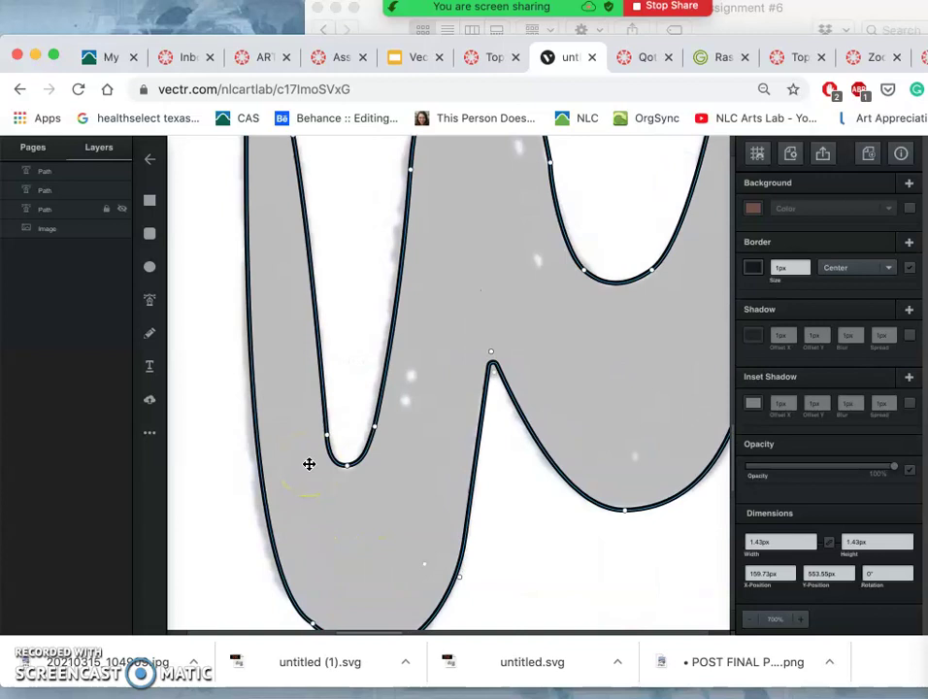
scroll(309, 464, "down", 5)
left_click_drag(309, 464, 574, 355)
scroll(574, 355, "right", 5)
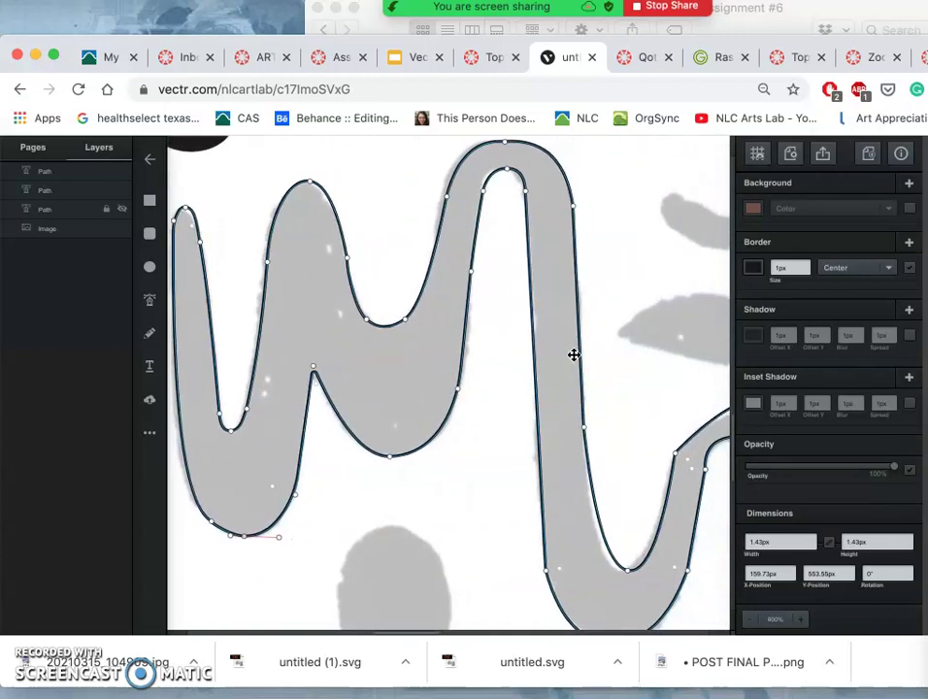
scroll(574, 356, "right", 4)
scroll(574, 355, "down", 2)
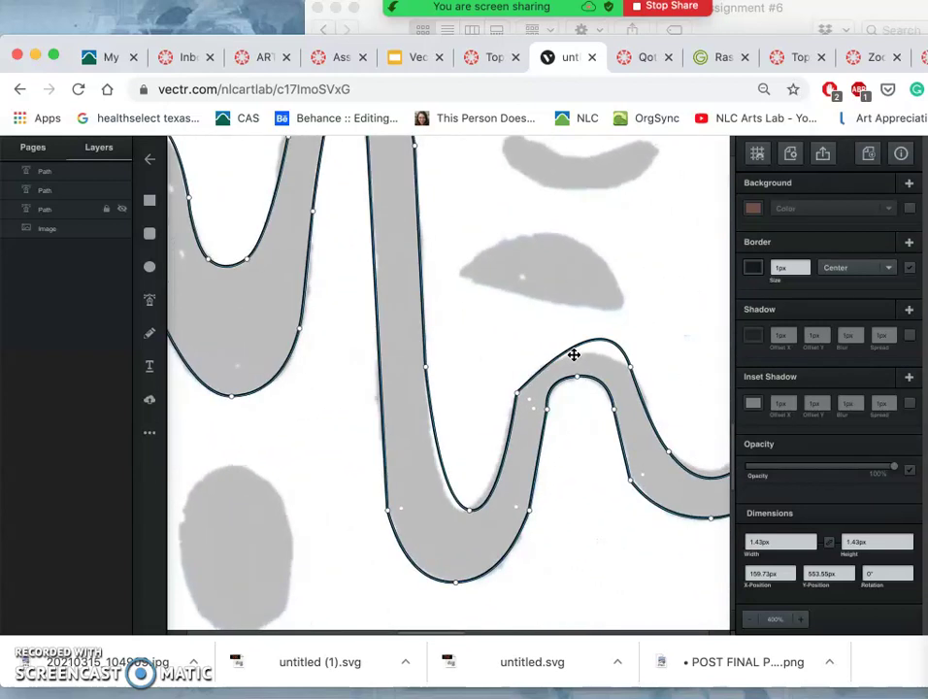
scroll(574, 355, "right", 1)
scroll(574, 355, "down", 1)
left_click(435, 496)
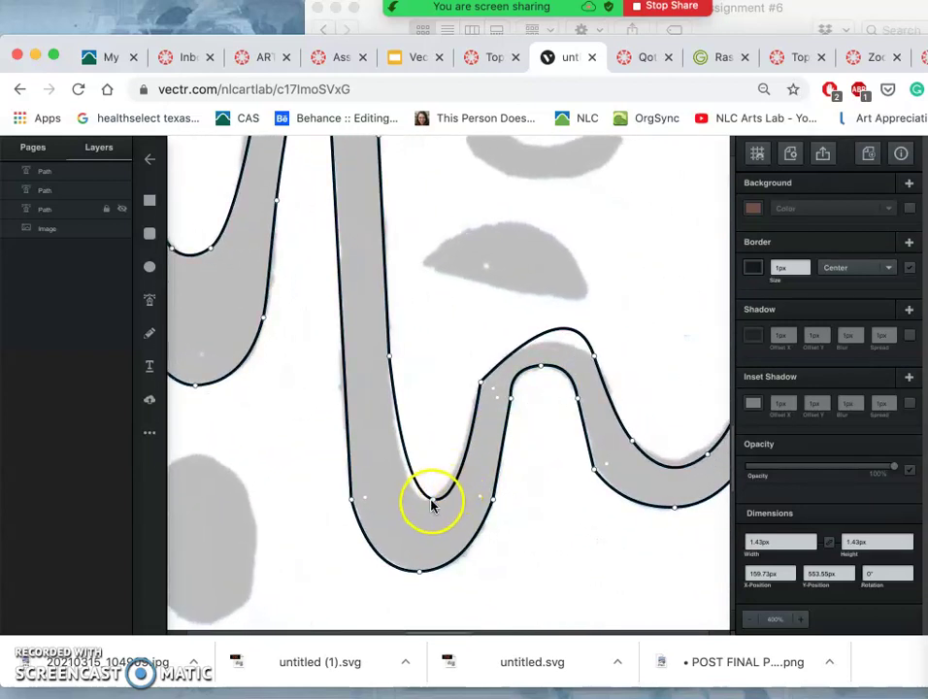
left_click_drag(432, 501, 425, 501)
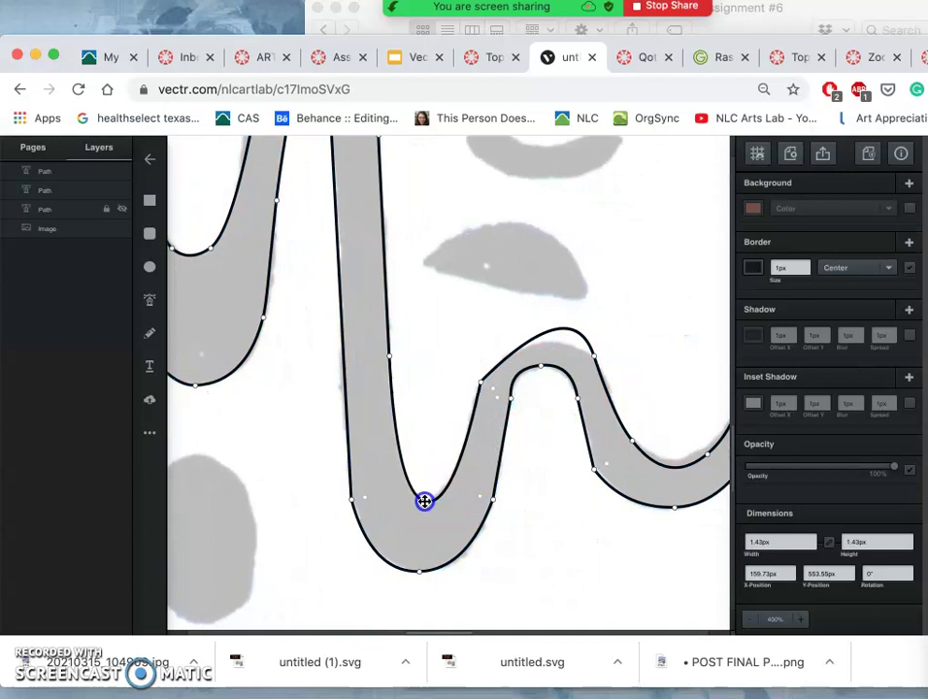
- Reshape the outer curve of the arch beside the middle drip and lower its right node onto the gray edge
left_click(593, 357)
left_click(595, 355)
left_click(572, 293)
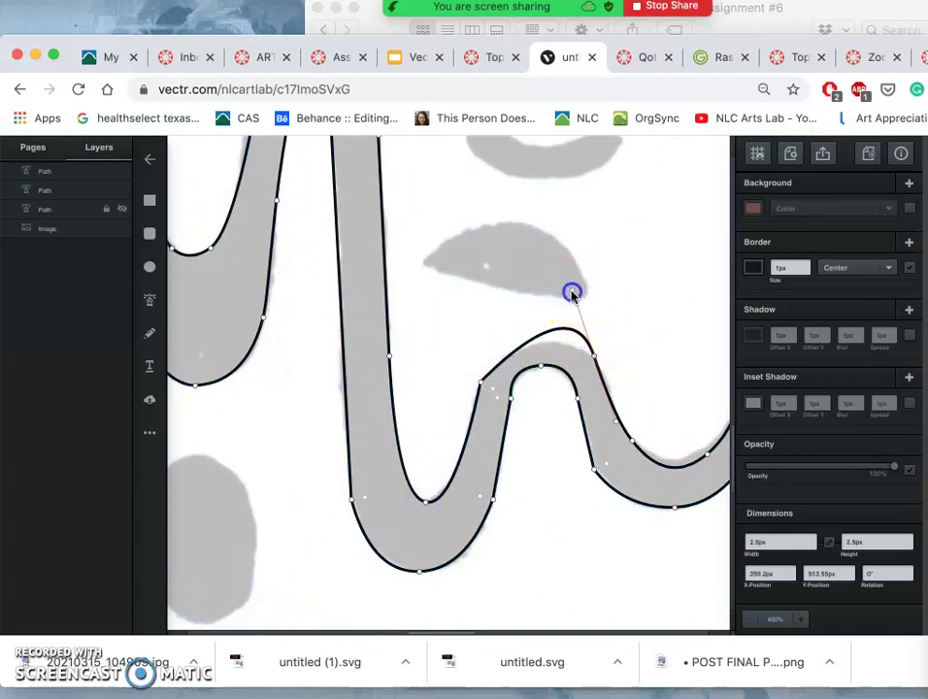
left_click_drag(569, 293, 559, 303)
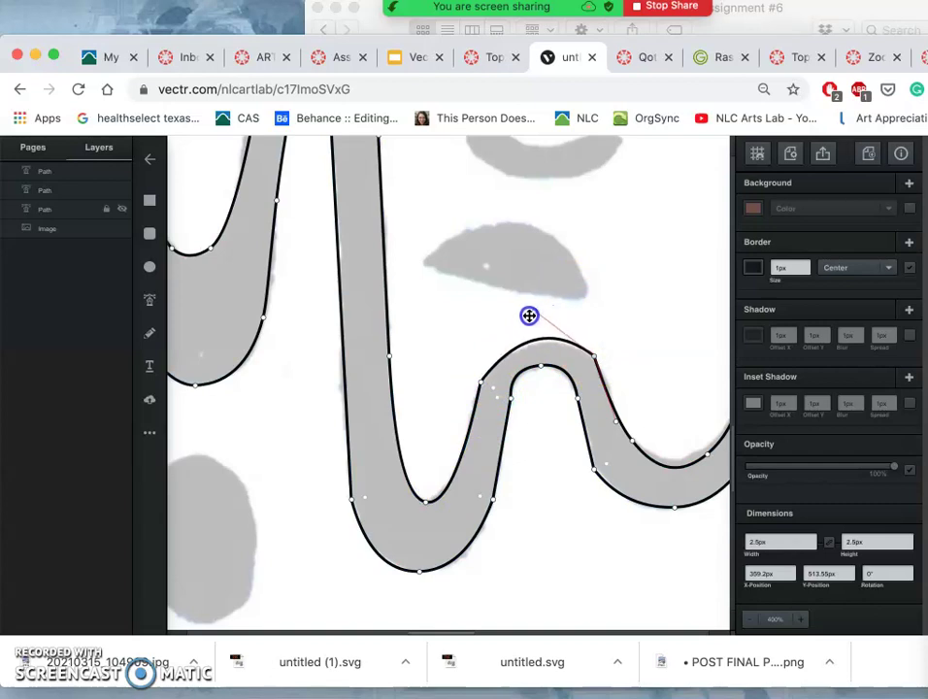
left_click_drag(525, 308, 549, 271)
left_click(608, 363)
left_click_drag(592, 358, 604, 381)
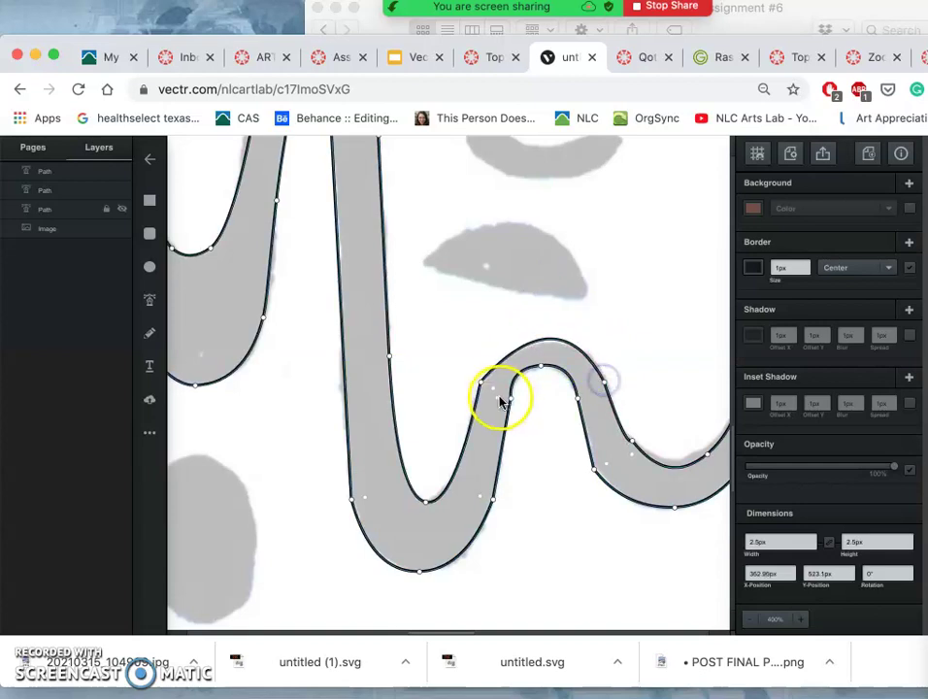
- Steepen the handle of the arch's outer left node and lower the node to round the arch's left shoulder
left_click_drag(481, 385, 435, 411)
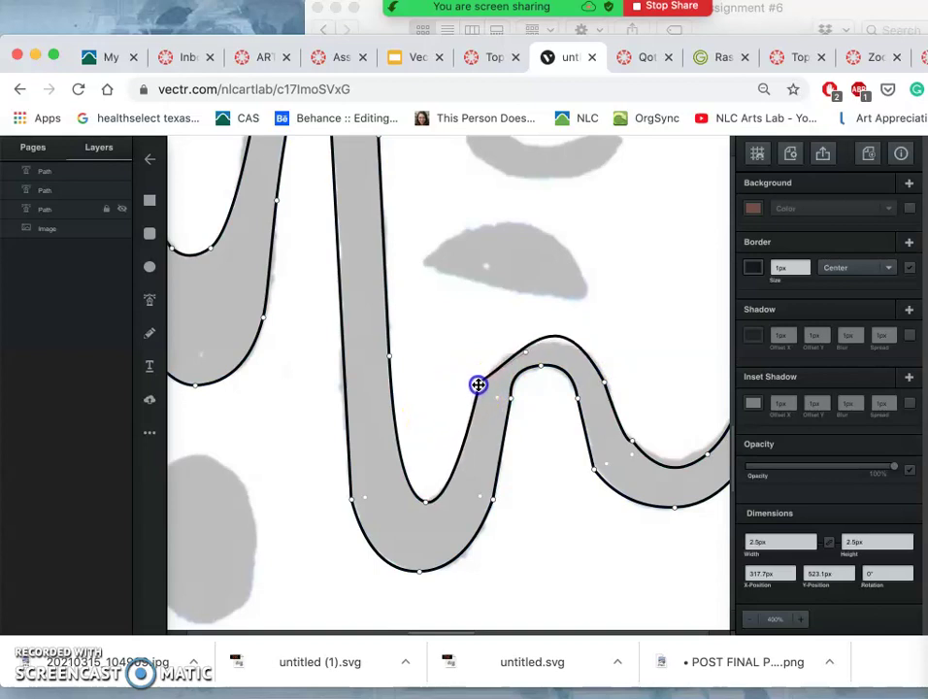
left_click_drag(522, 354, 516, 346)
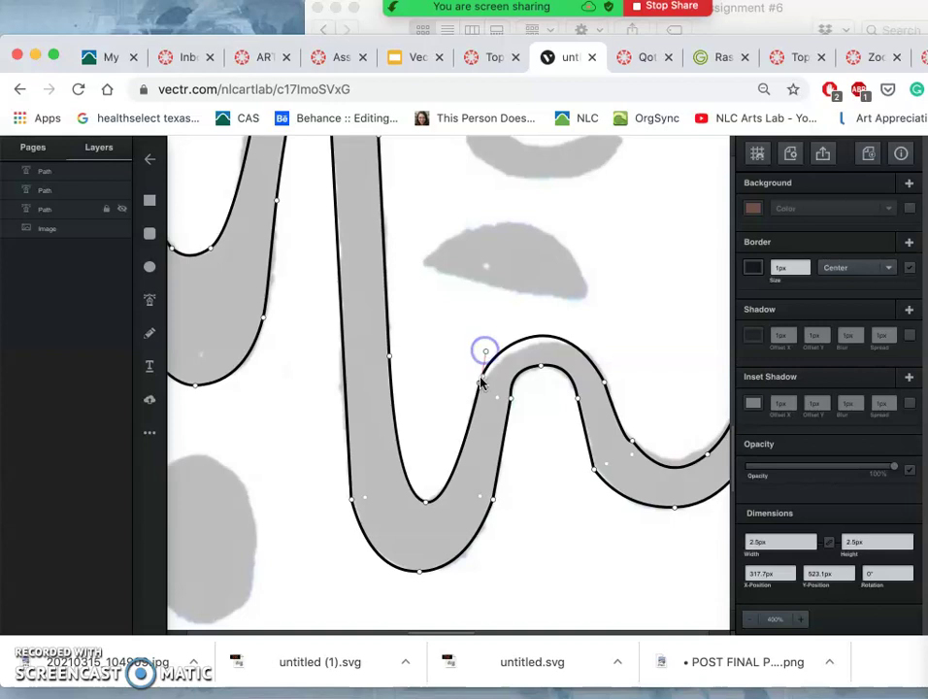
left_click_drag(481, 381, 483, 396)
- Level the curve handles of the node at the peak of the arch's inner edge
left_click(540, 371)
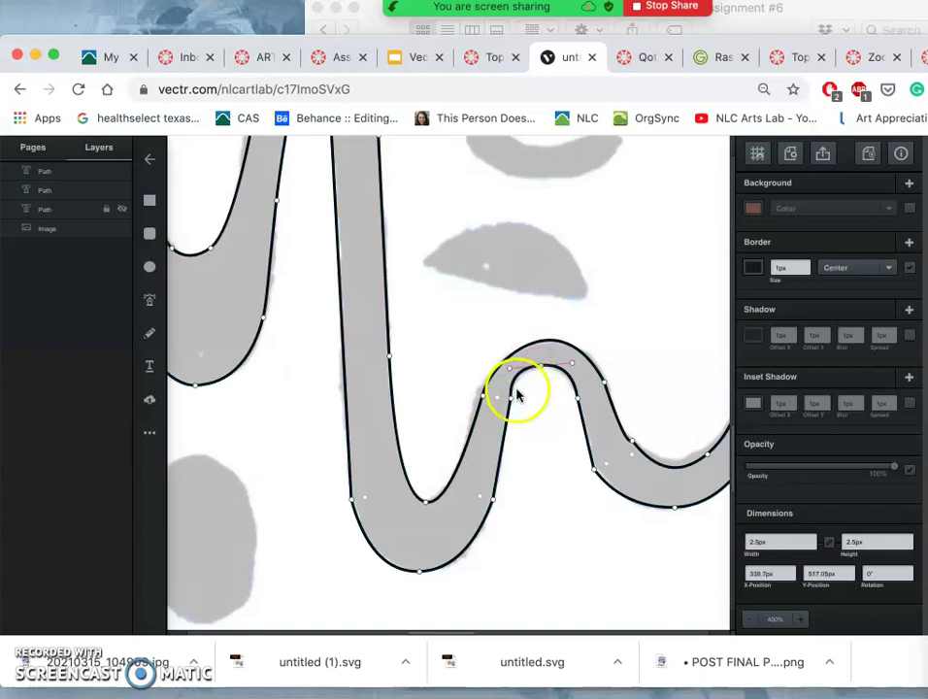
left_click_drag(524, 385, 542, 370)
left_click_drag(572, 363, 573, 362)
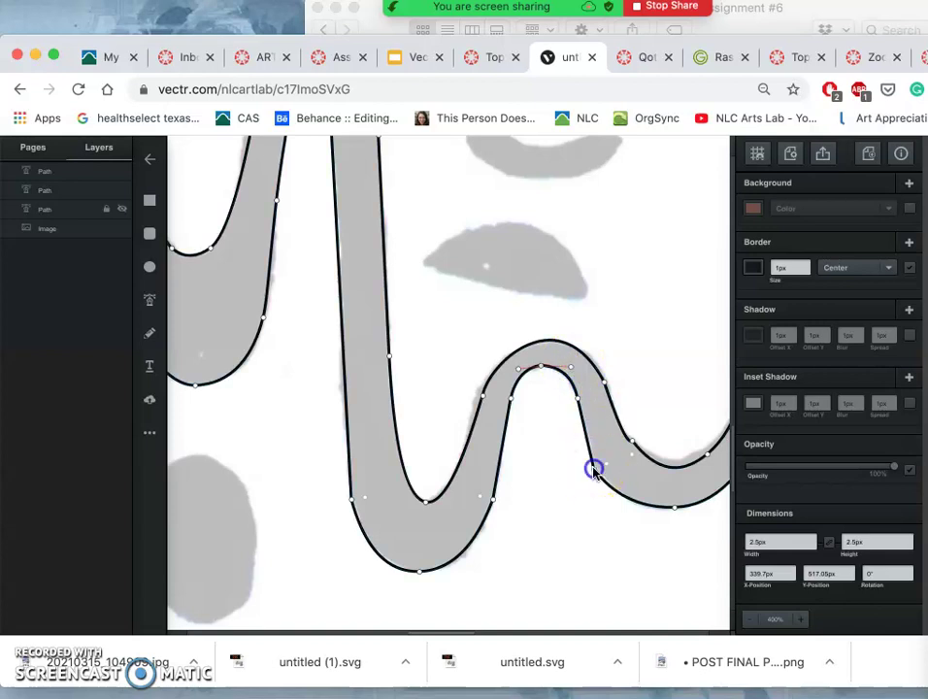
- Move the nodes on both edges where the arch meets the right-hand valley to smooth the bend
left_click(632, 443)
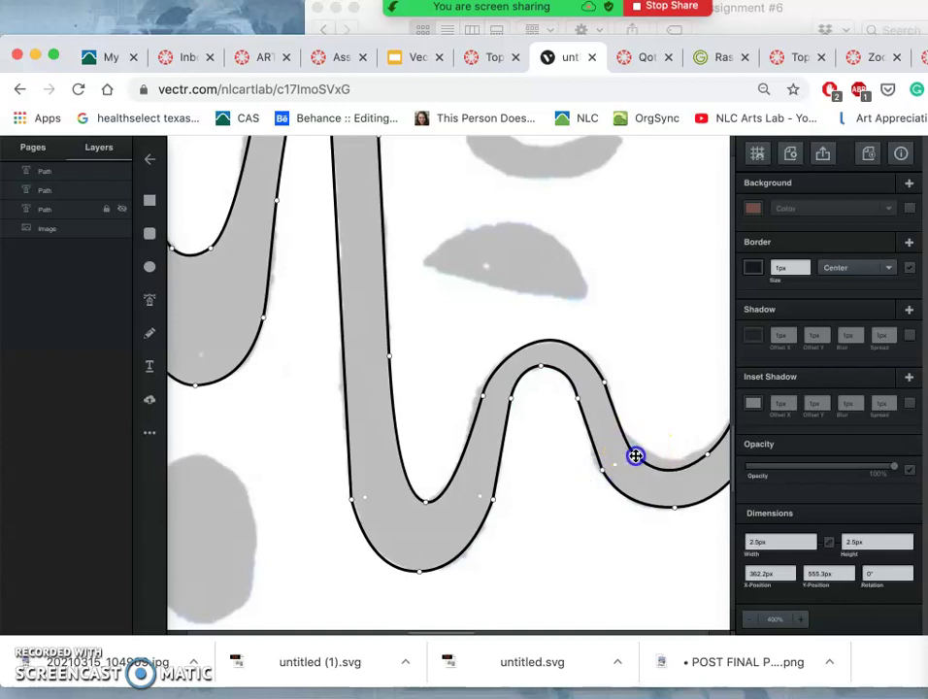
mouse_move(632, 451)
left_mouse_down()
mouse_move(649, 414)
mouse_move(622, 400)
mouse_move(649, 420)
mouse_move(638, 440)
left_mouse_up()
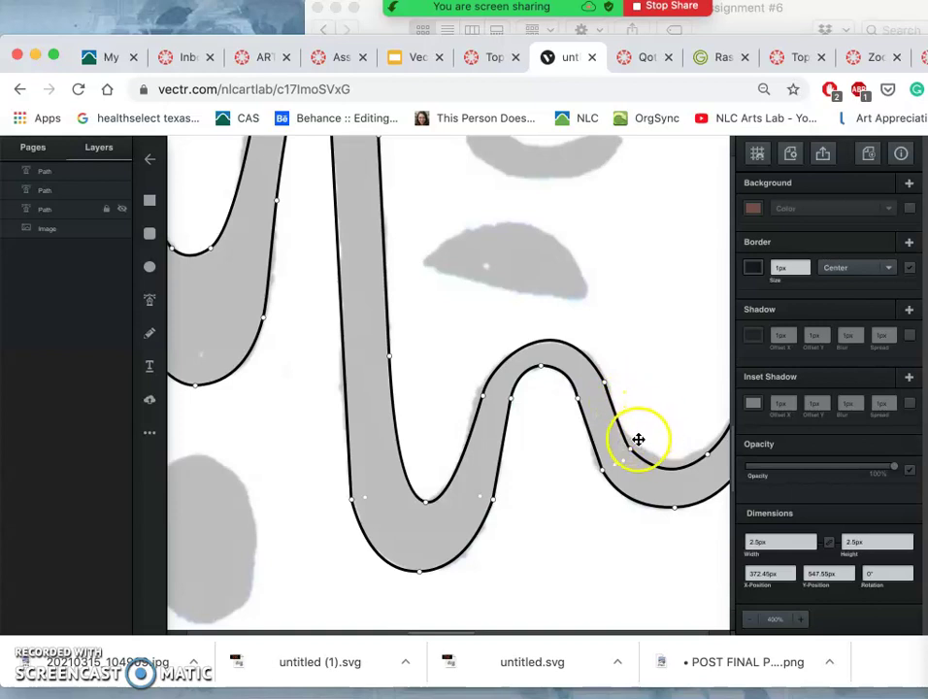
left_click(633, 459)
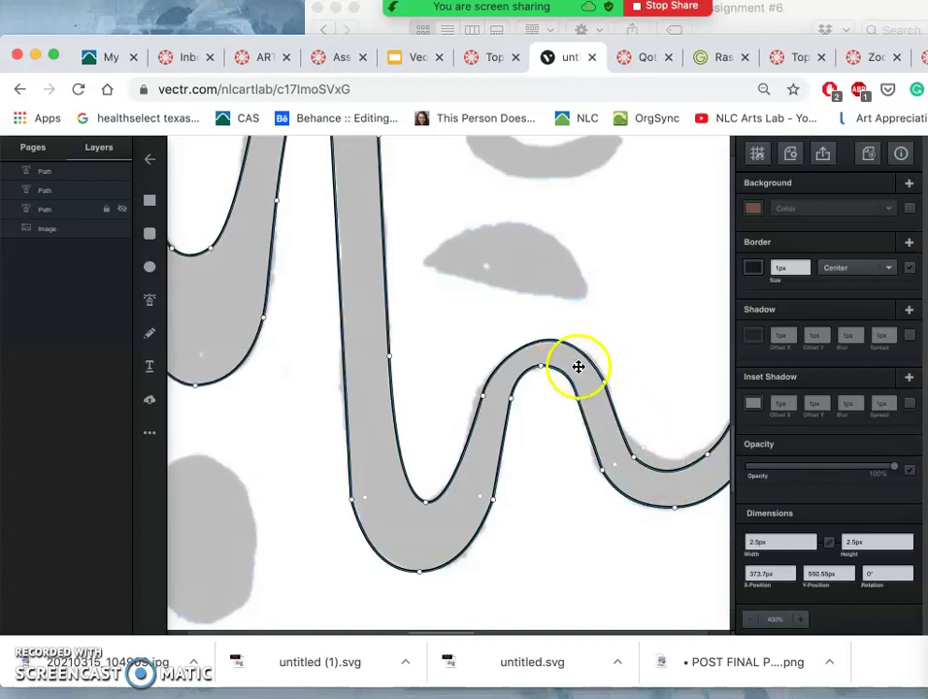
- Turn off the drip shape's border, enable its background fill and set the fill color to #000000
scroll(569, 530, "right", 3)
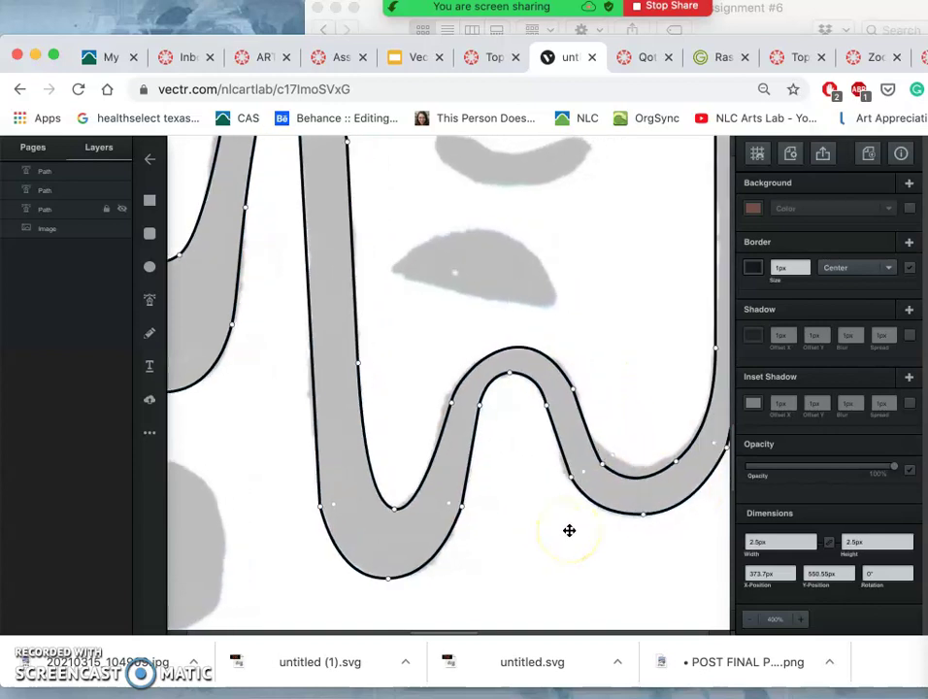
scroll(569, 530, "right", 5)
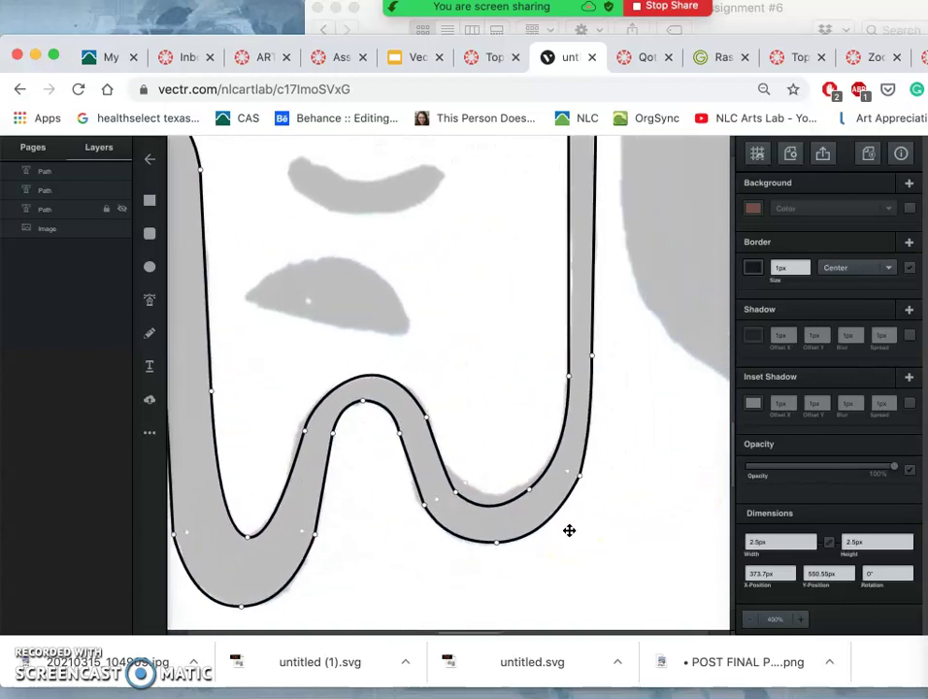
scroll(569, 531, "up", 5)
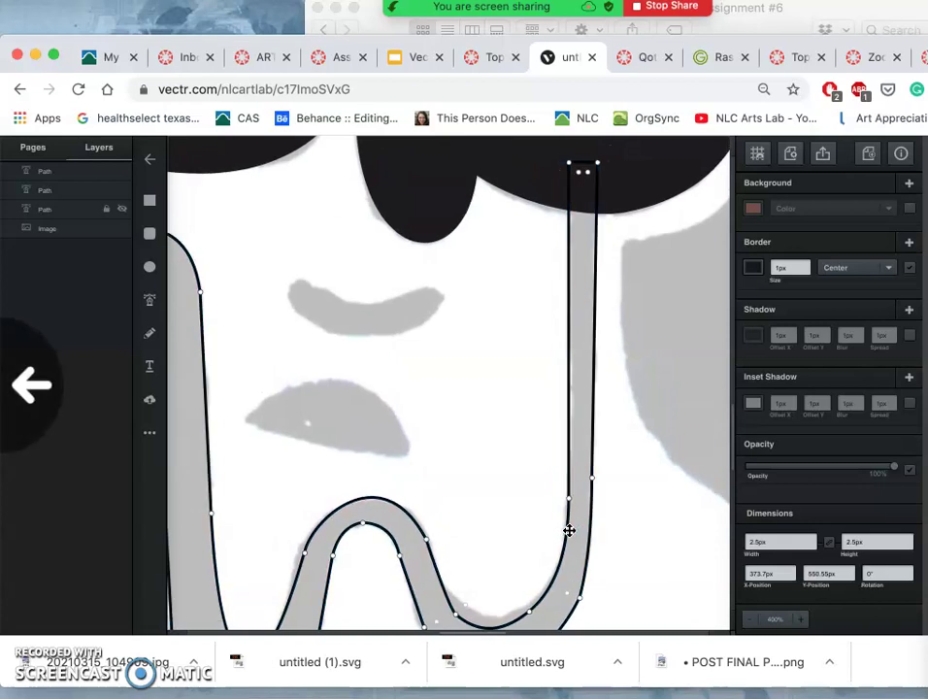
scroll(569, 531, "right", 1)
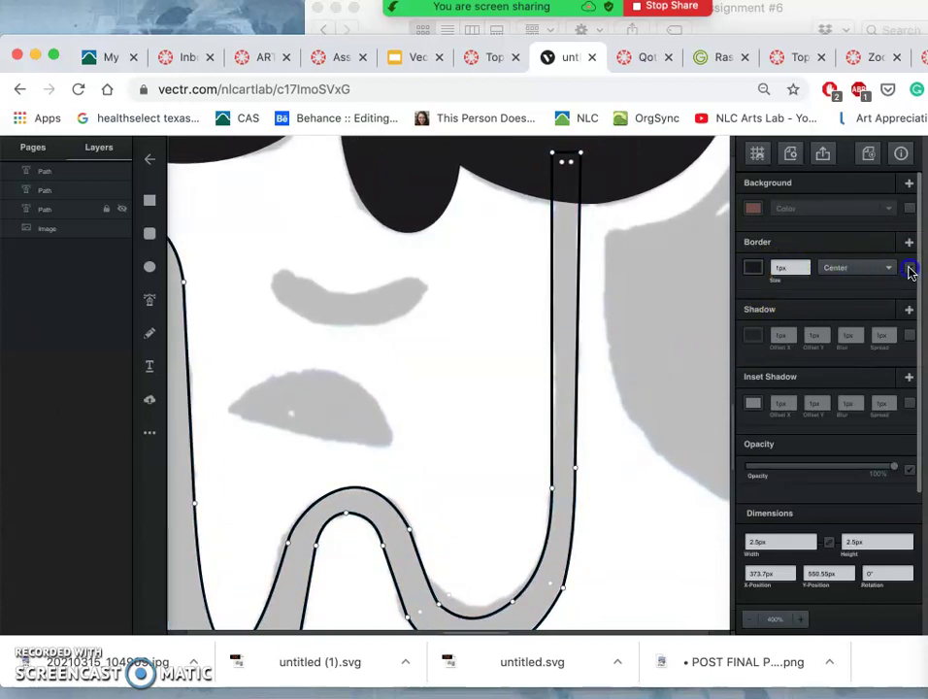
left_click(909, 270)
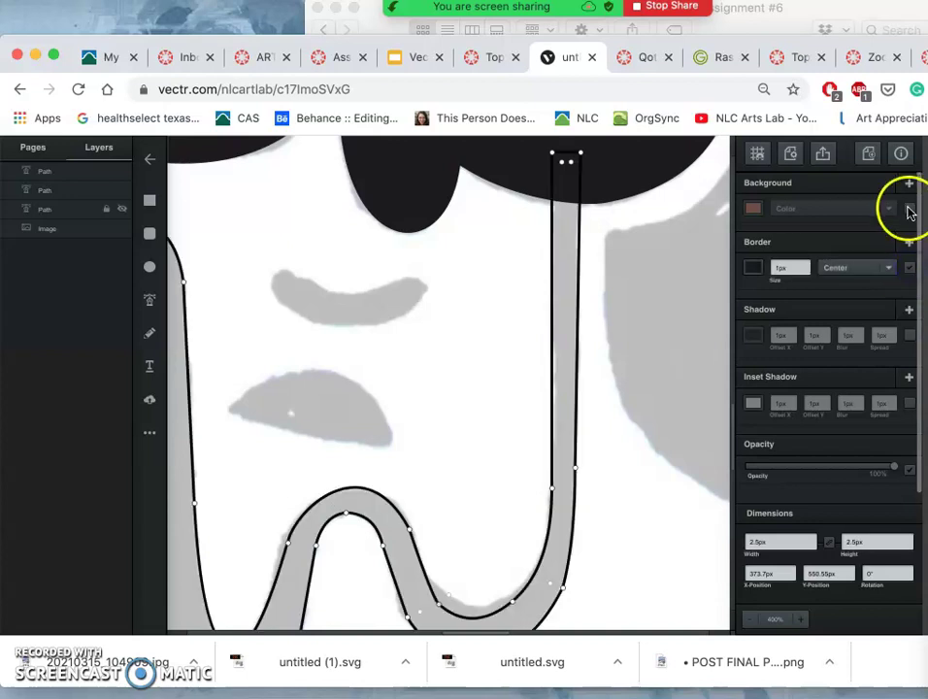
left_click(910, 211)
left_click(910, 270)
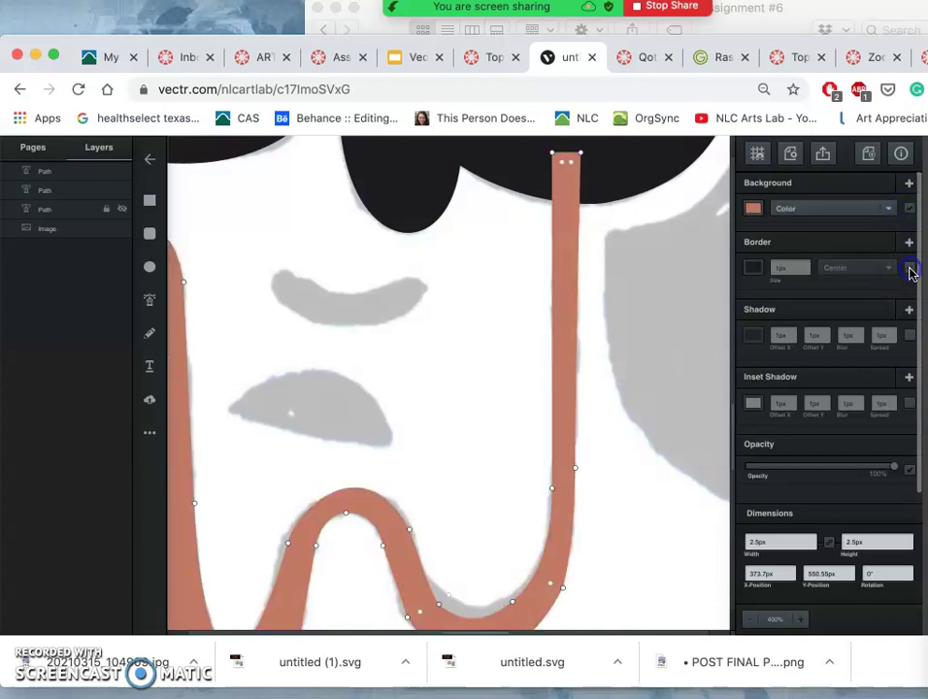
left_click(754, 211)
left_click_drag(647, 265, 580, 279)
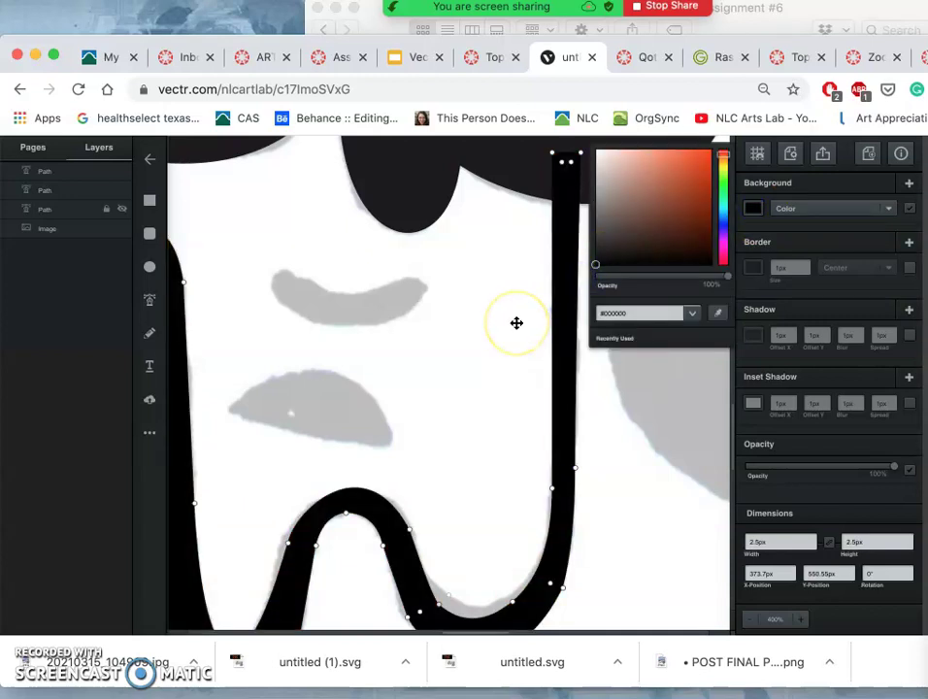
- Examine the black-filled drips together with the head shape, both up close and across the whole artwork
scroll(517, 323, "down", 10)
left_click(485, 328)
left_click_drag(485, 328, 506, 339)
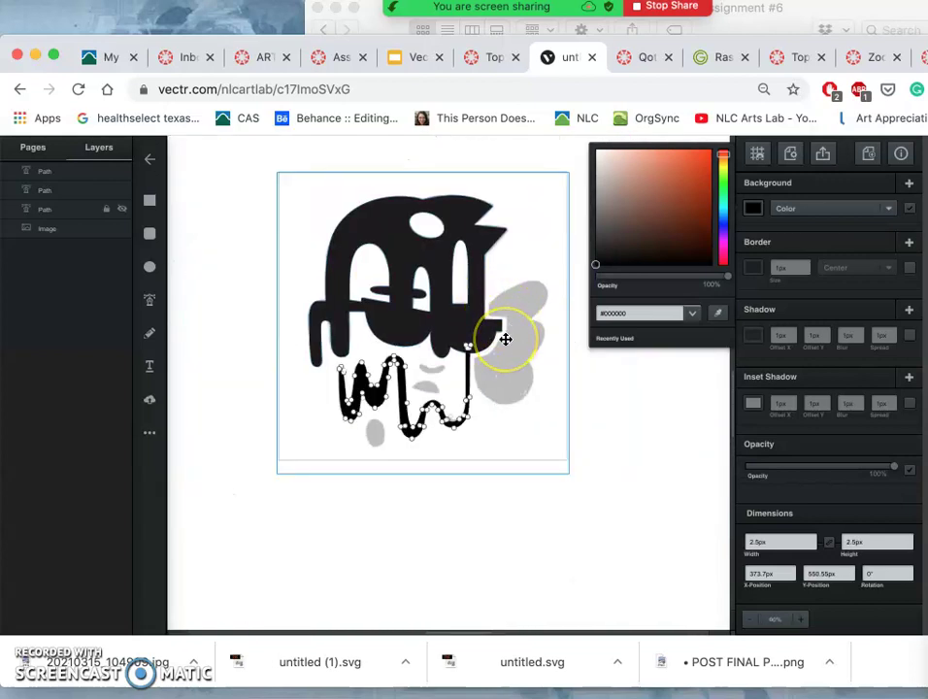
scroll(506, 339, "up", 6)
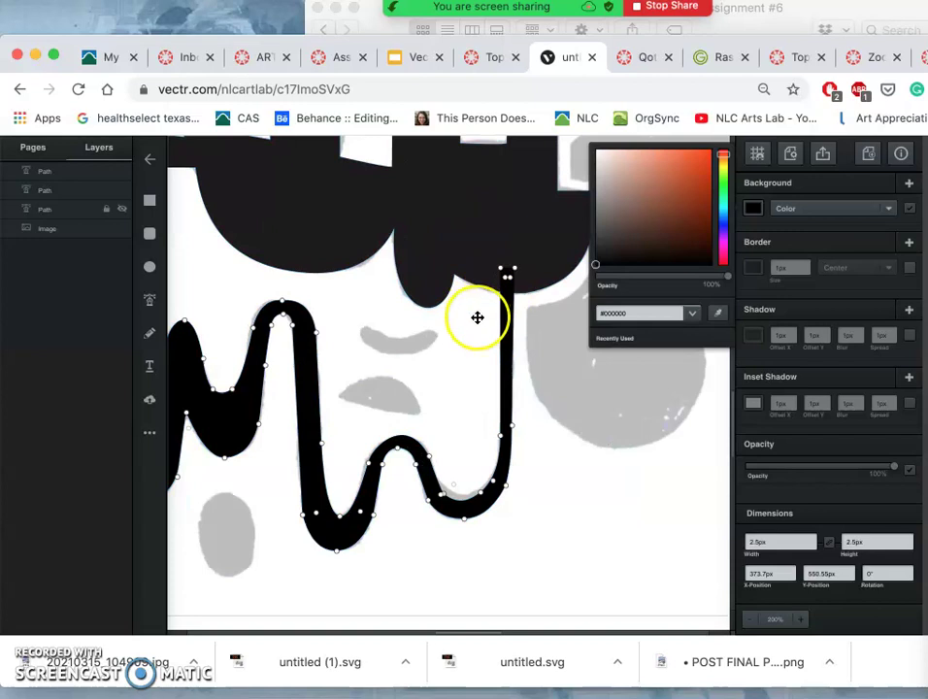
scroll(424, 307, "up", 5)
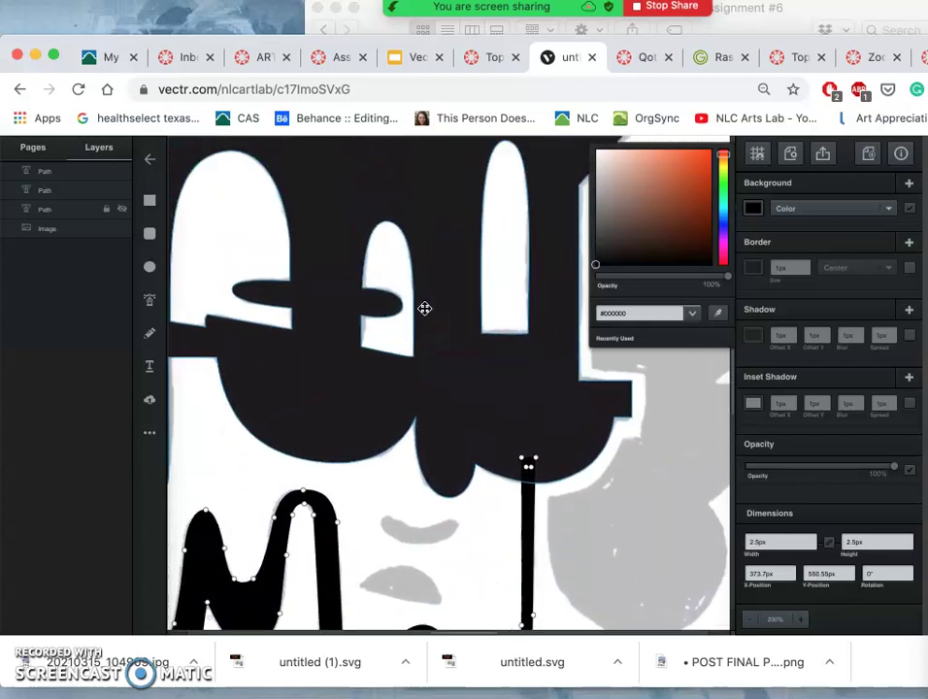
scroll(425, 307, "up", 3)
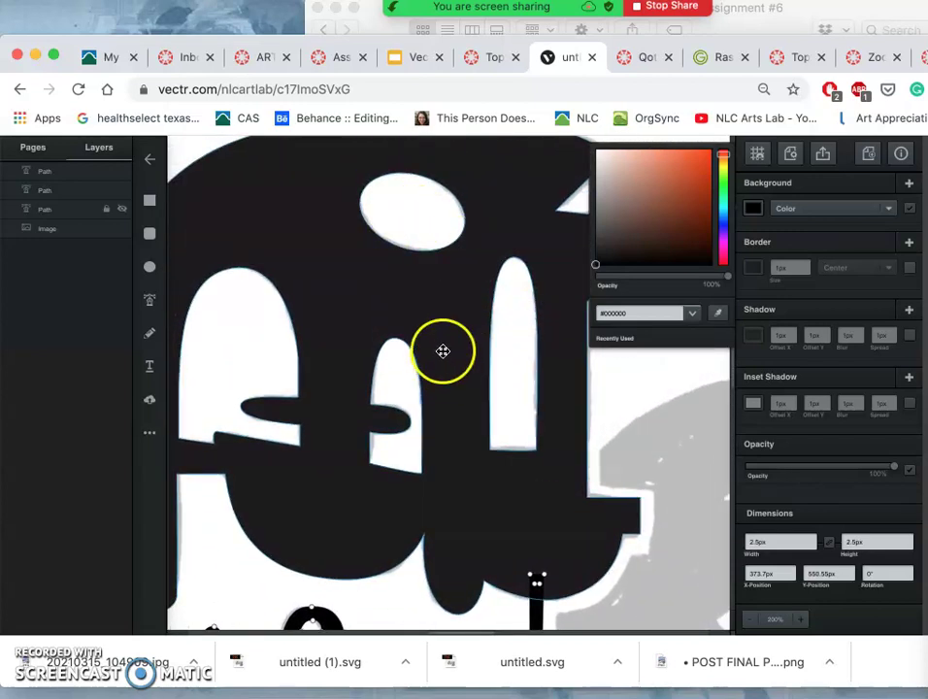
scroll(431, 313, "down", 5)
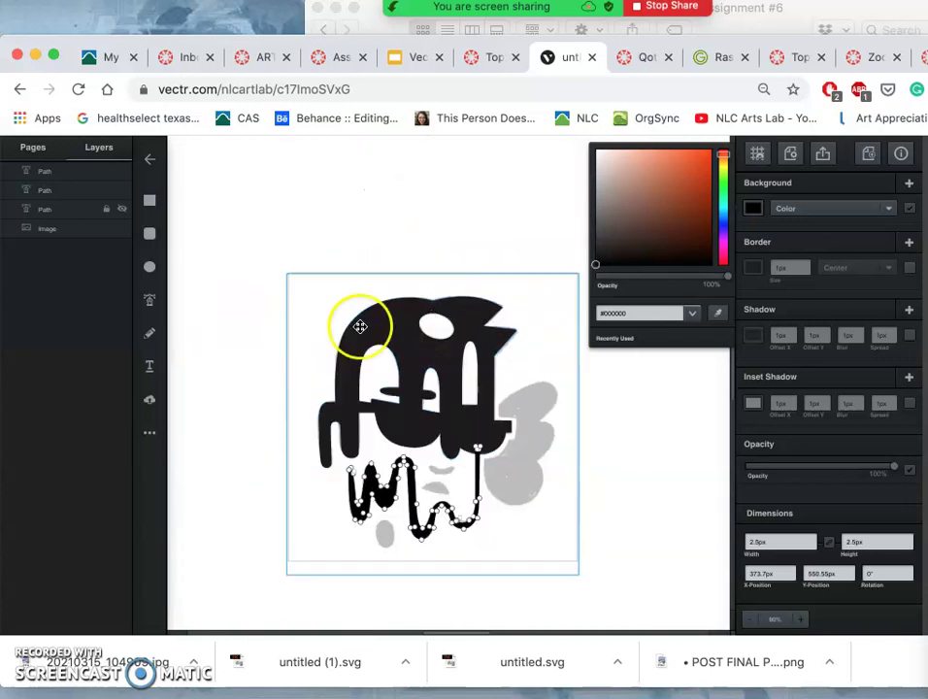
- Unlock the hidden path layer directly above the image layer
left_click(477, 435)
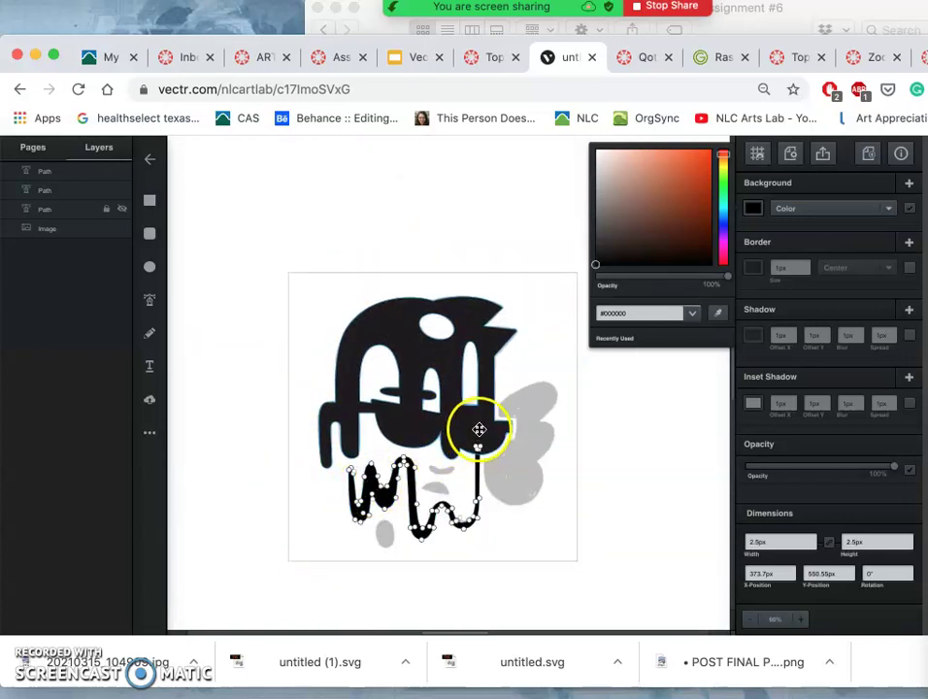
left_click(107, 210)
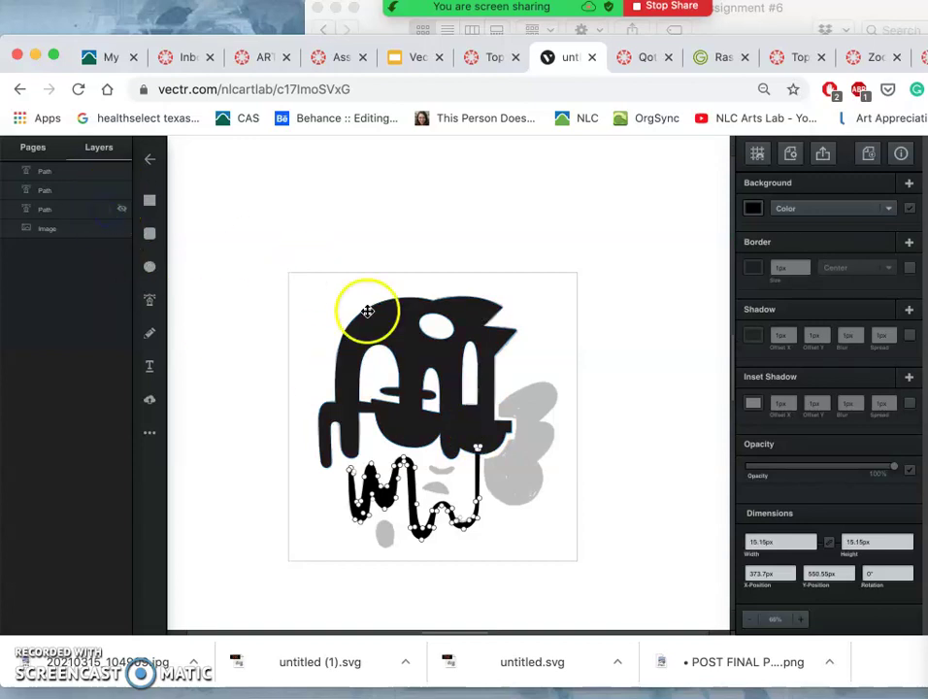
- Hide the top two path layers to check the reference, show them again and make the third path layer visible
left_click(488, 421)
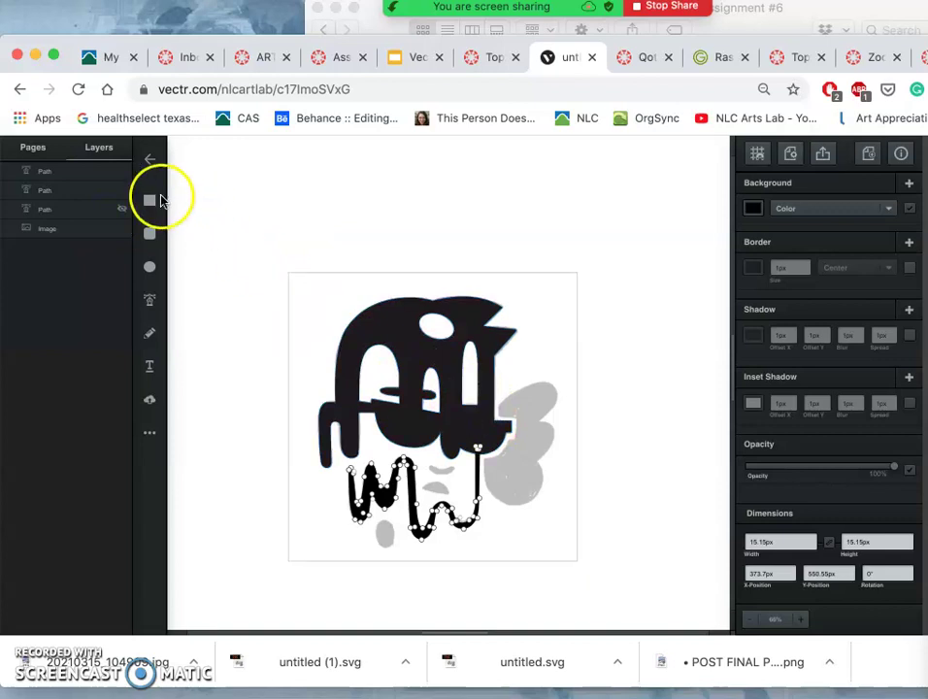
left_click(120, 192)
left_click(121, 173)
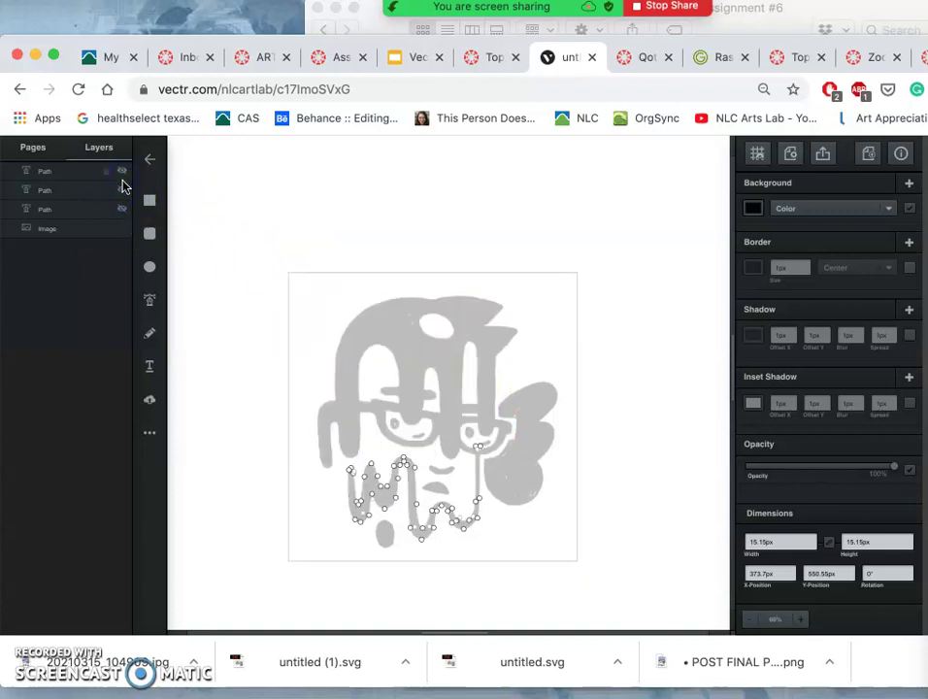
left_click(122, 192)
left_click(121, 175)
left_click(121, 210)
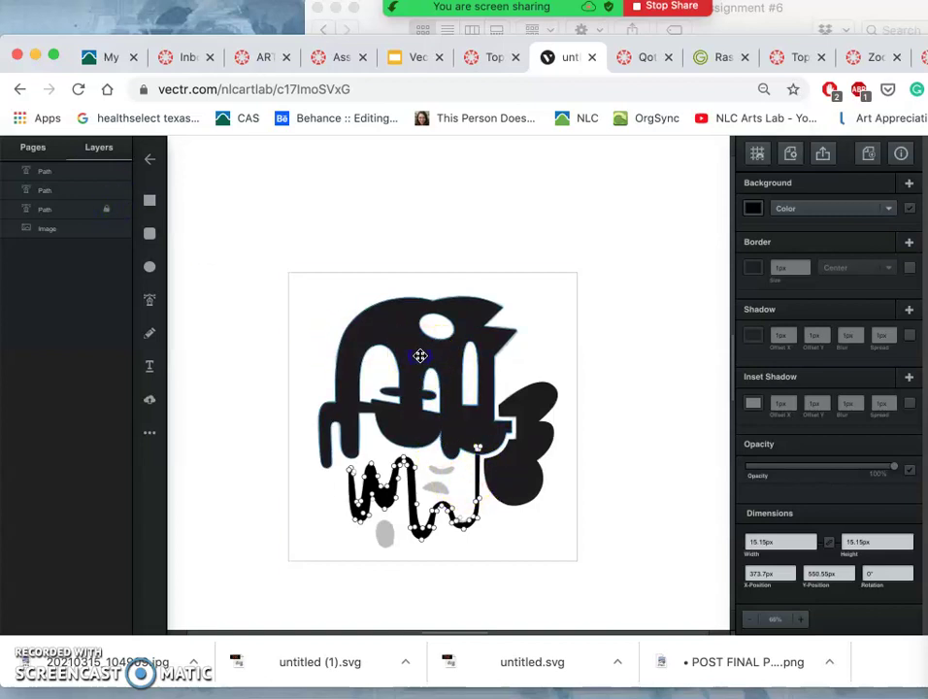
- Select the head shape together with the drip shape and combine them into one path with Unite/Add
left_click(327, 301)
left_click(336, 213)
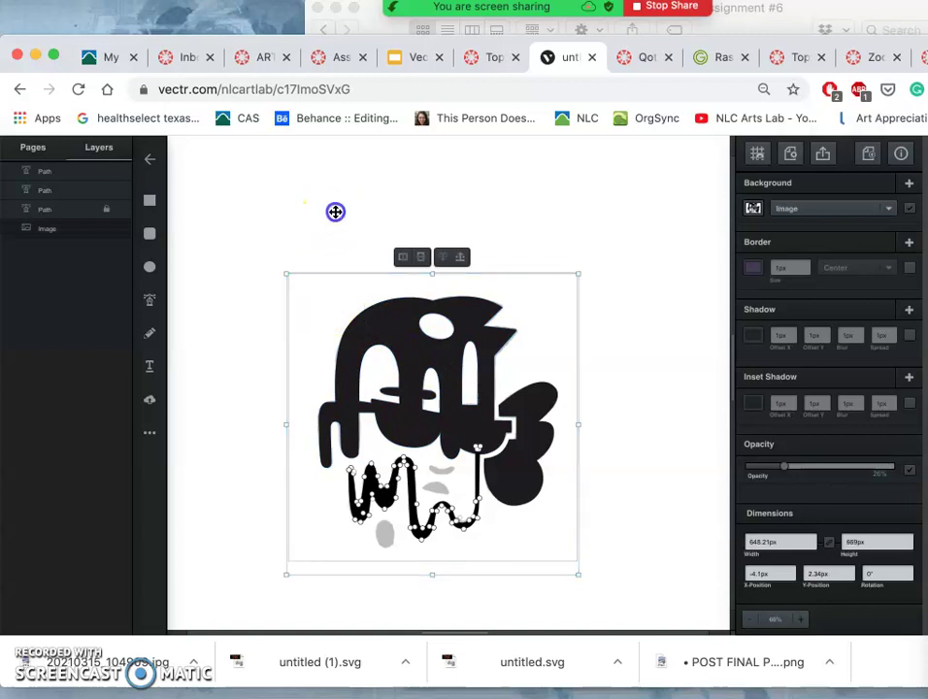
left_click(409, 354)
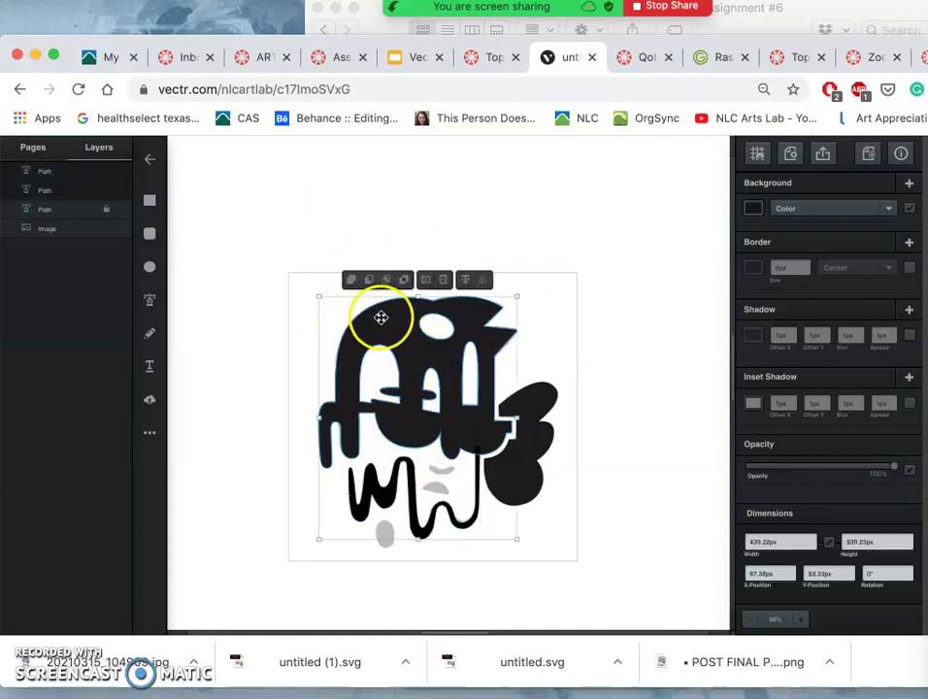
left_click(369, 282)
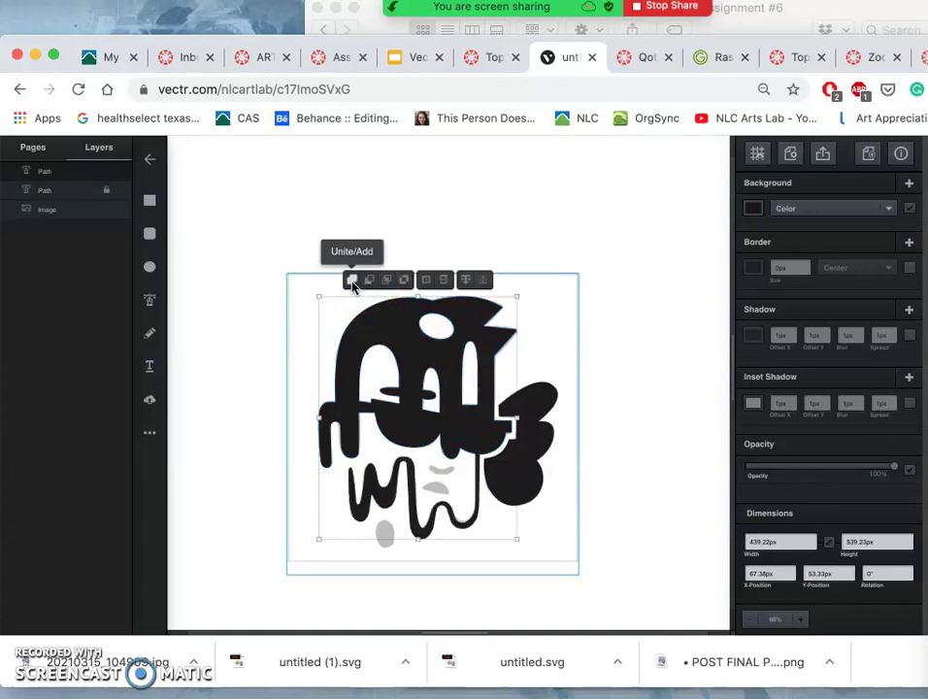
left_click(352, 281)
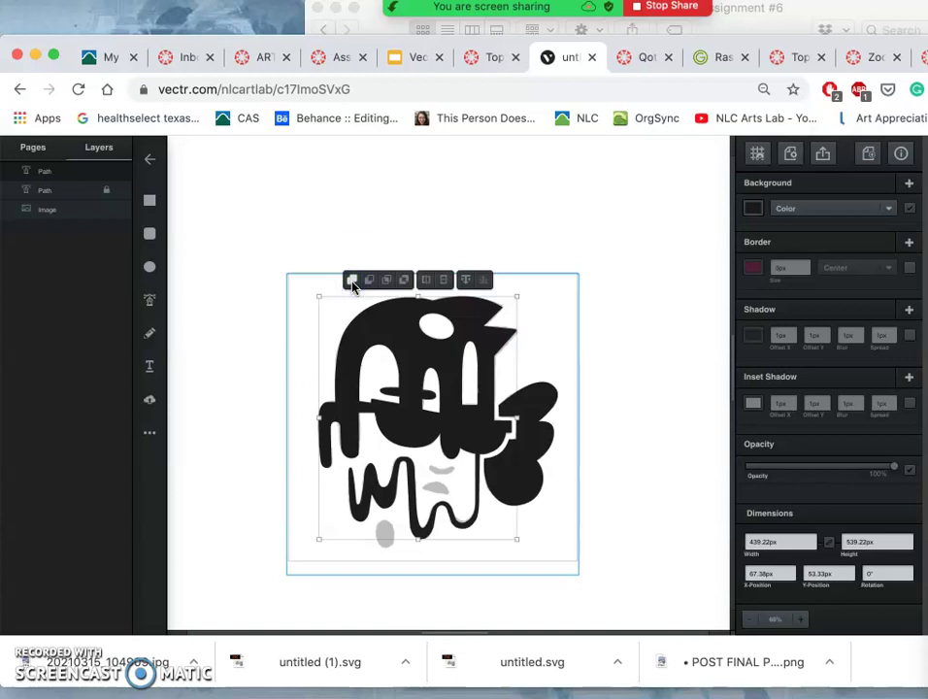
- Examine the united path up close, checking the nodes of the head outline, the inner cutouts and the drips
left_click(568, 459)
scroll(562, 464, "up", 5)
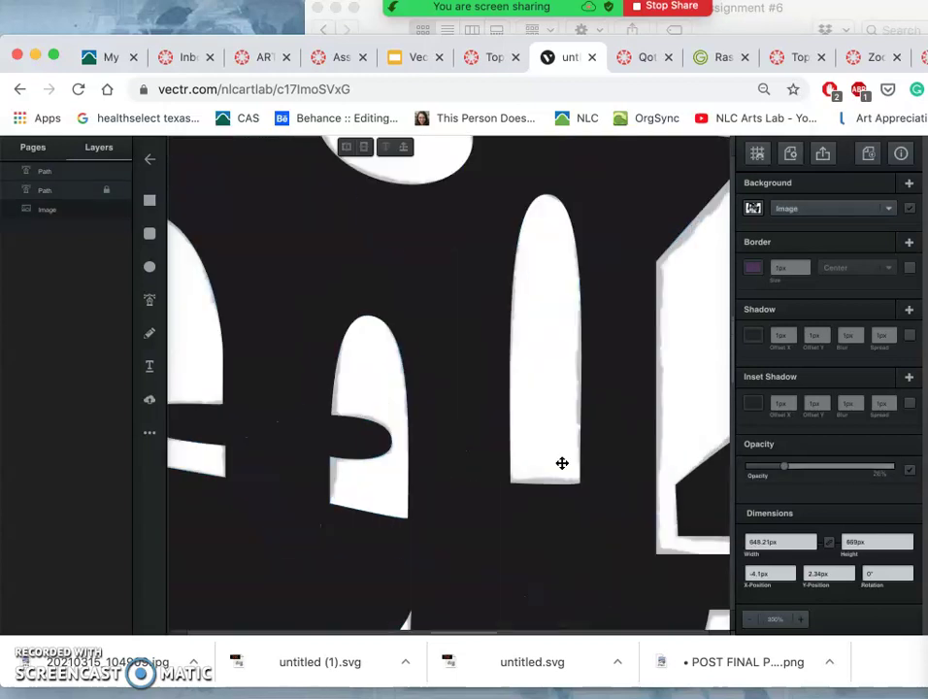
double_click(573, 472)
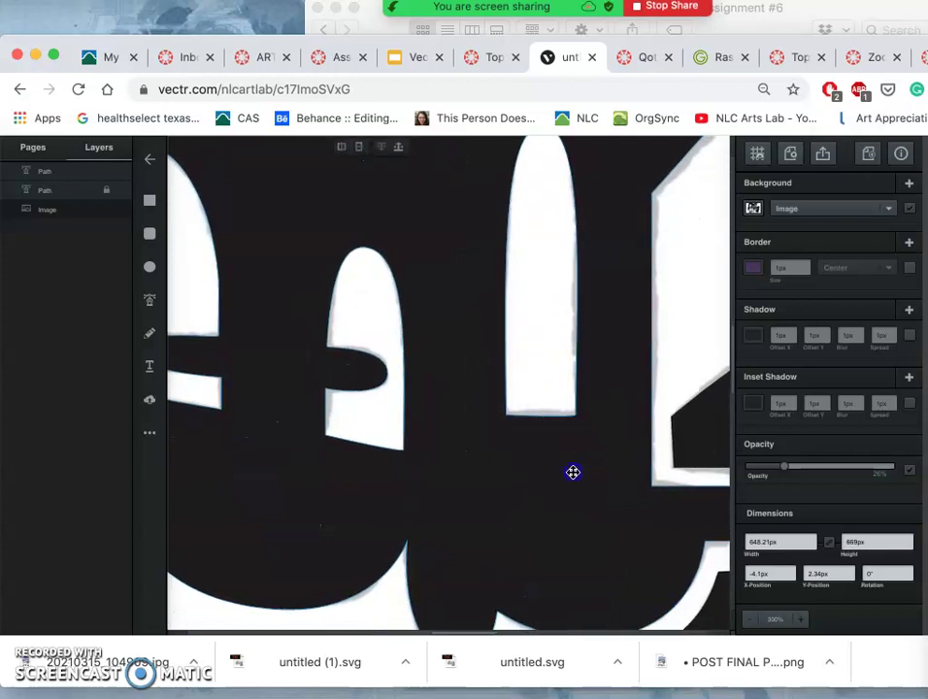
scroll(594, 478, "down", 3)
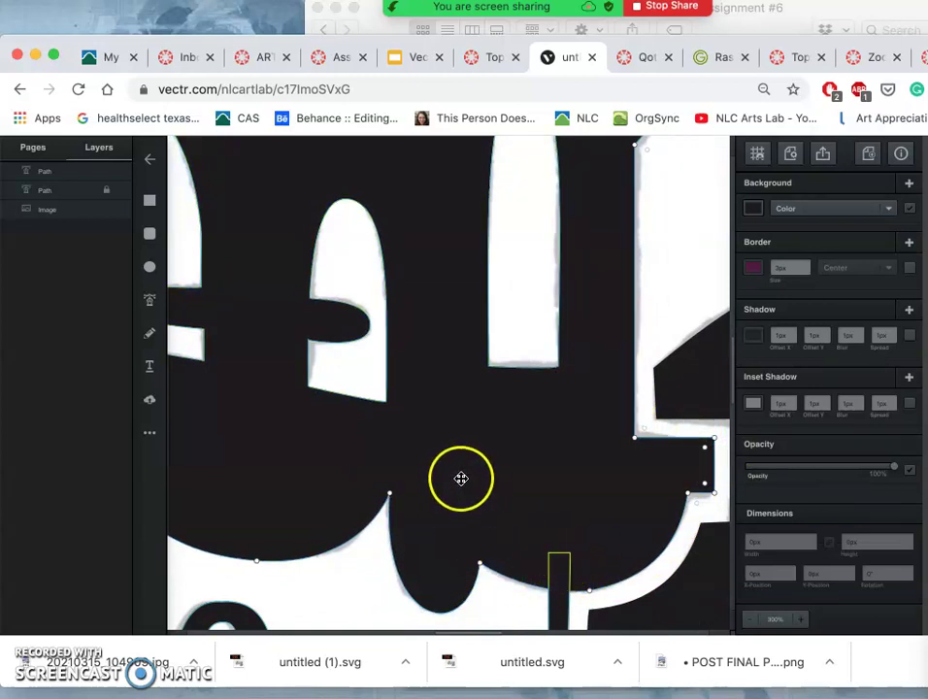
scroll(472, 407, "down", 5)
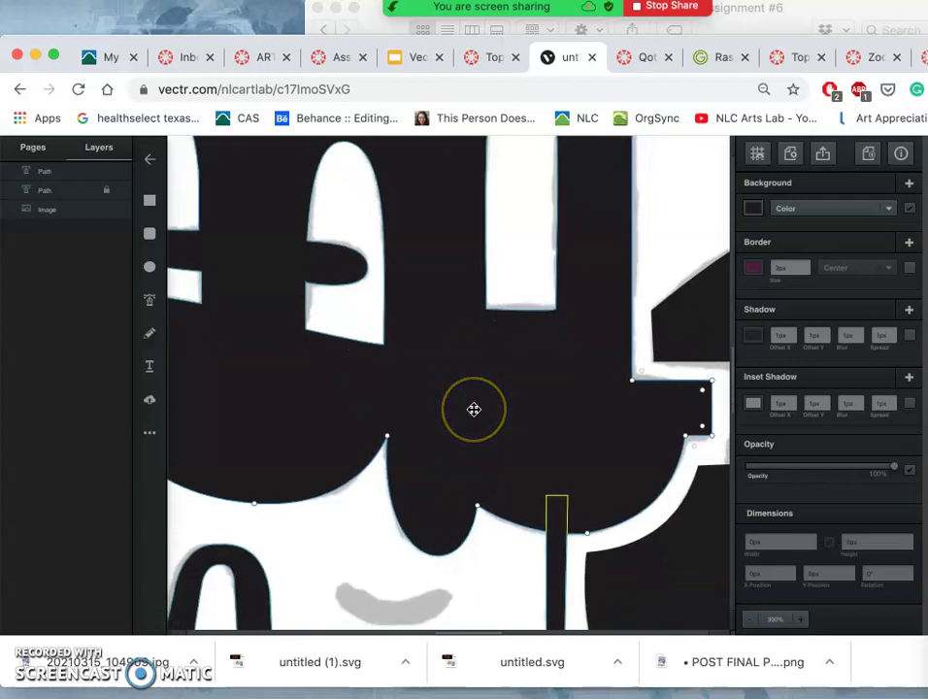
scroll(471, 405, "up", 4)
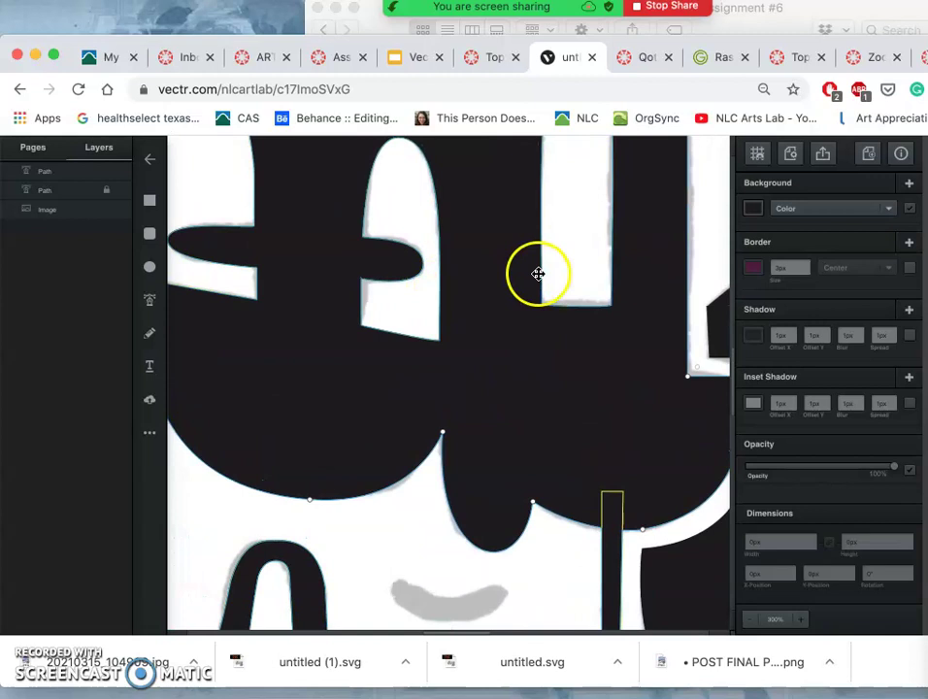
left_click(562, 300)
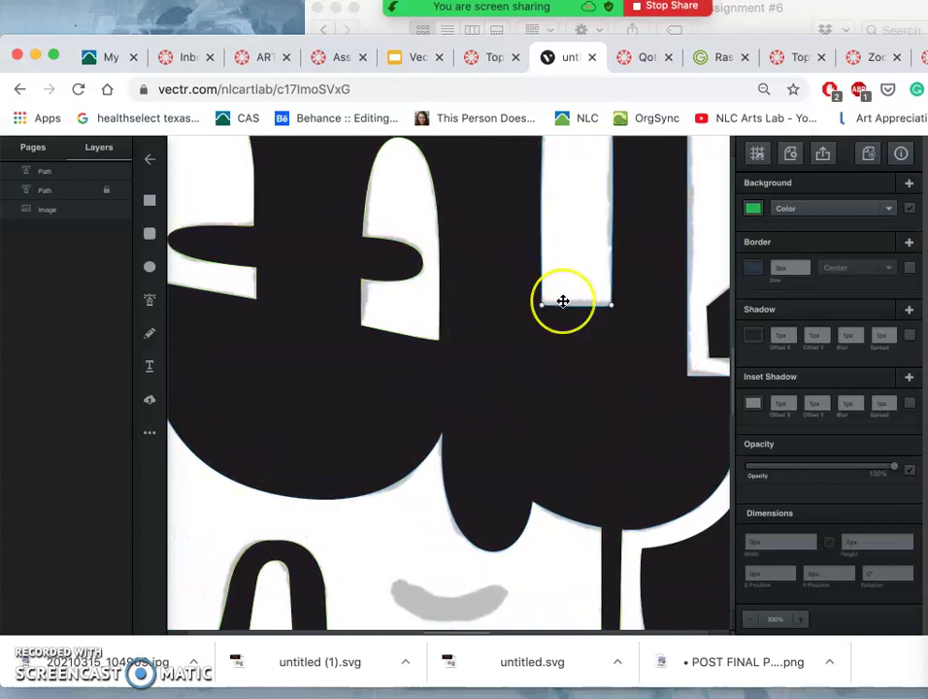
scroll(563, 301, "up", 3)
scroll(563, 301, "up", 3)
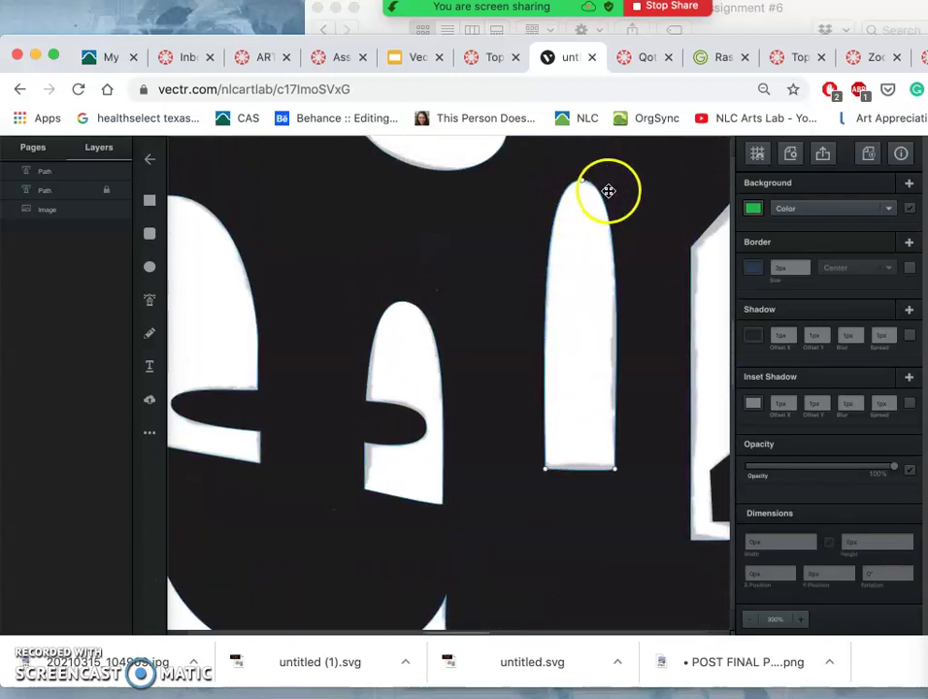
left_click(439, 389)
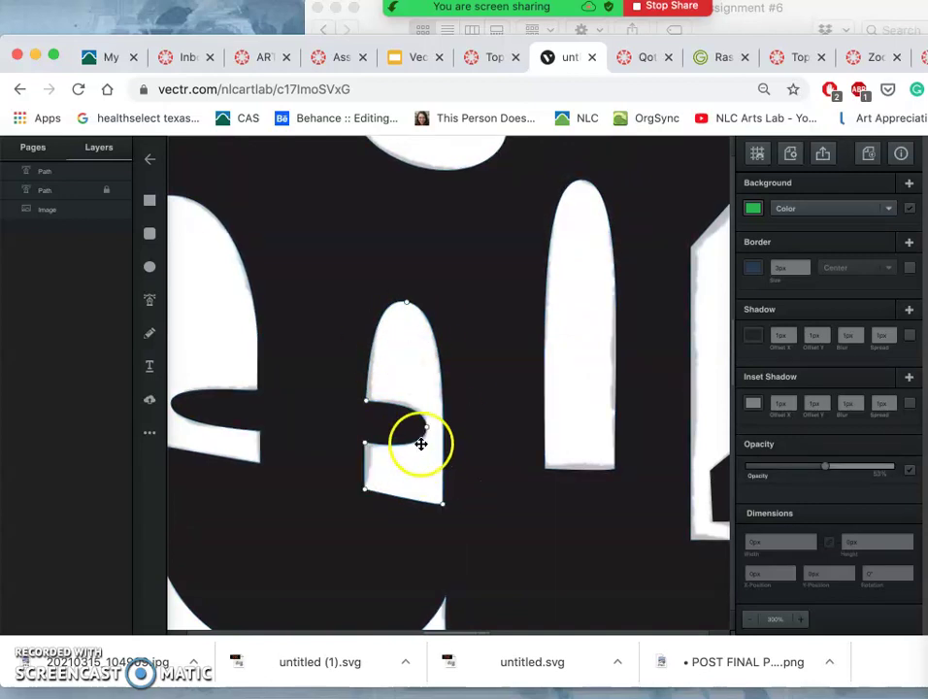
scroll(491, 496, "down", 8)
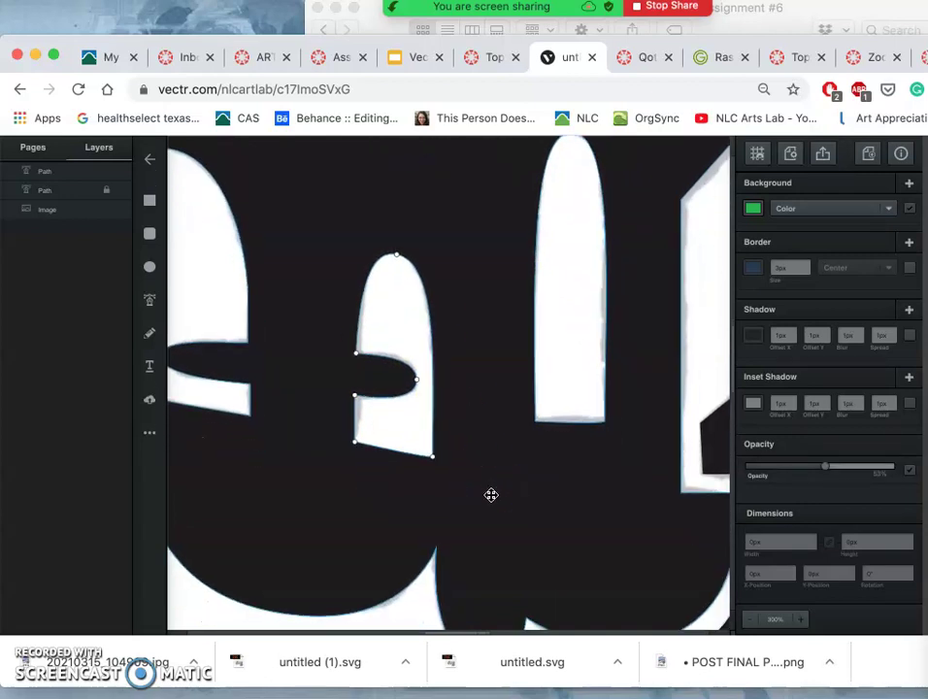
scroll(492, 495, "down", 3)
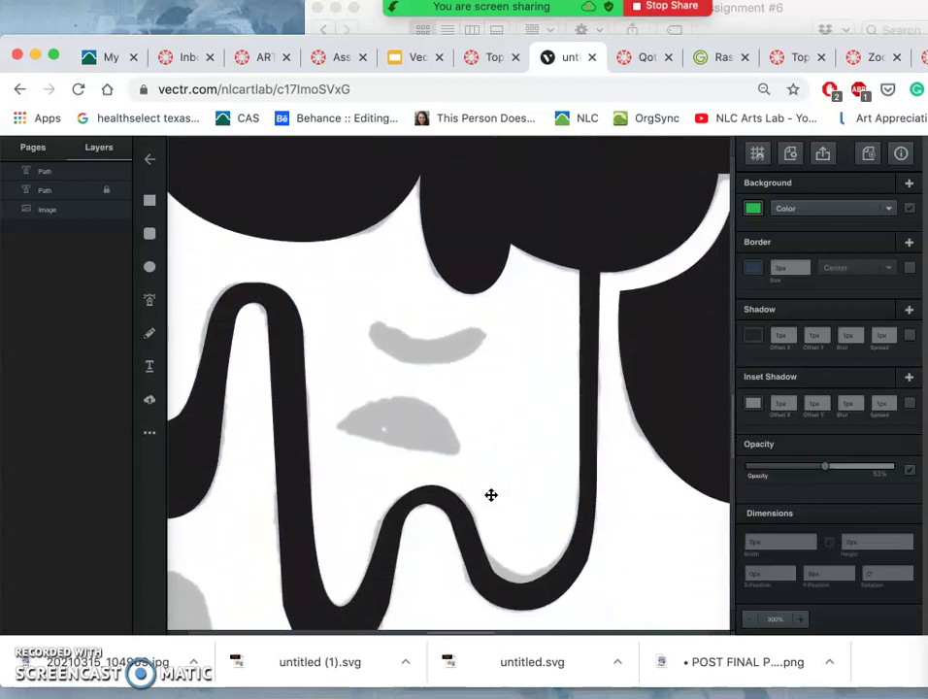
left_click(472, 537)
double_click(483, 533)
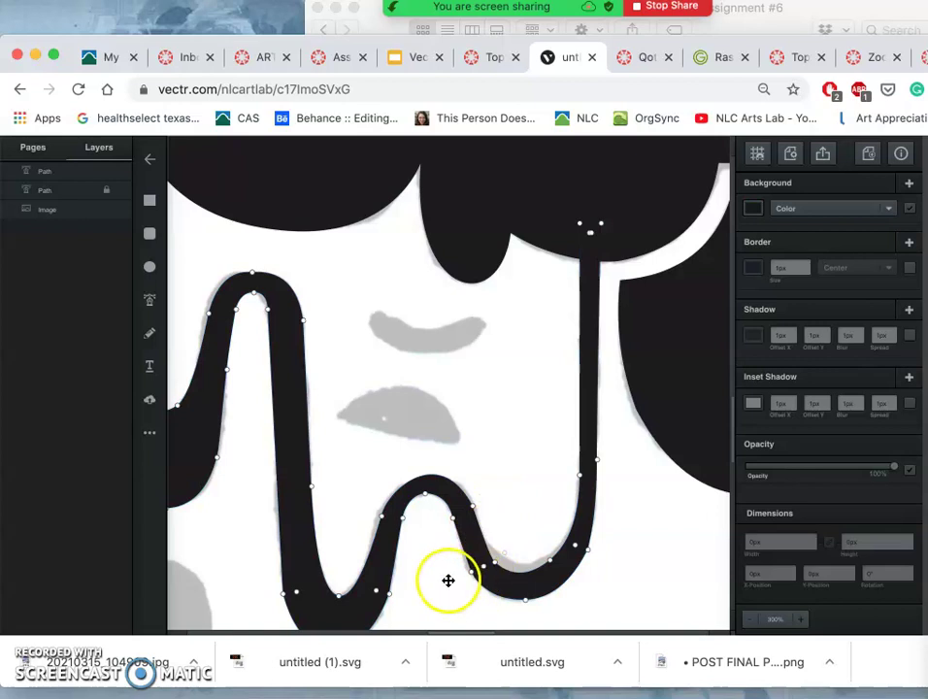
- Reduce the browser's page zoom and reopen the first untitled file from the file dashboard
scroll(460, 394, "left", 3)
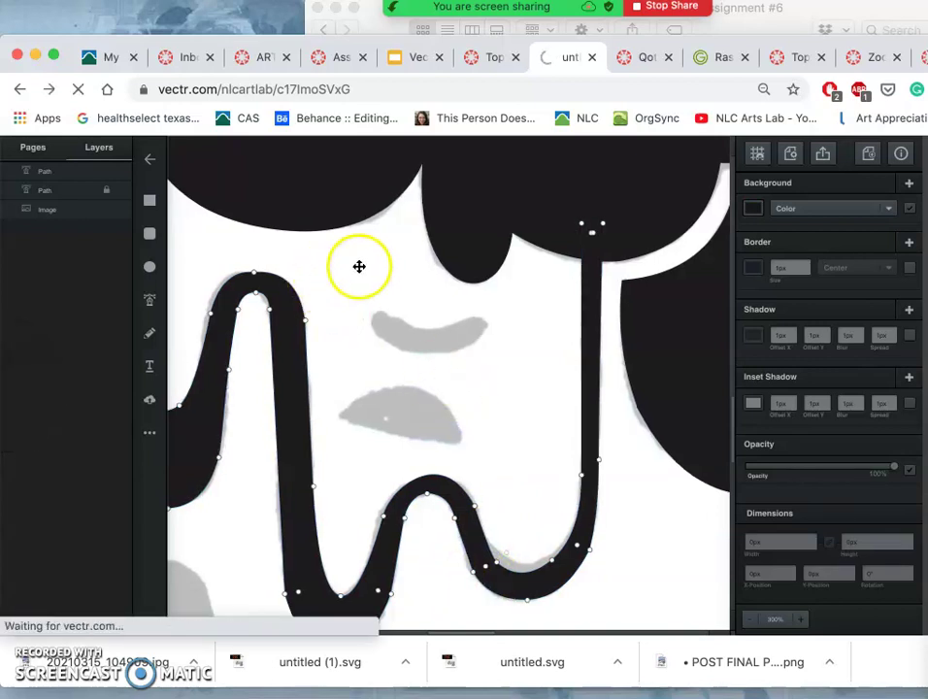
key("super+minus")
key("super+minus")
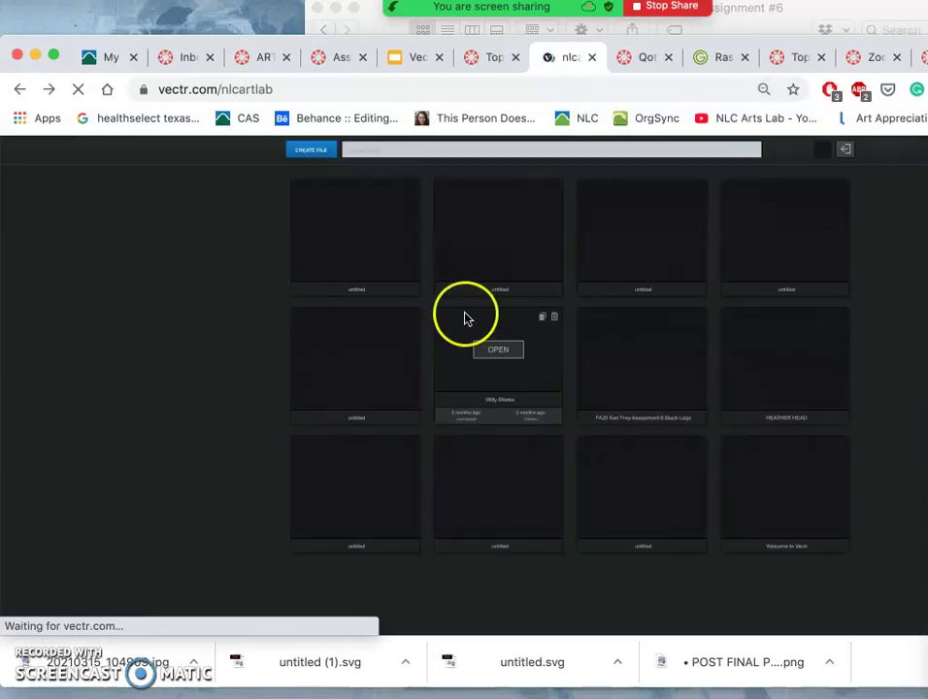
left_click(365, 235)
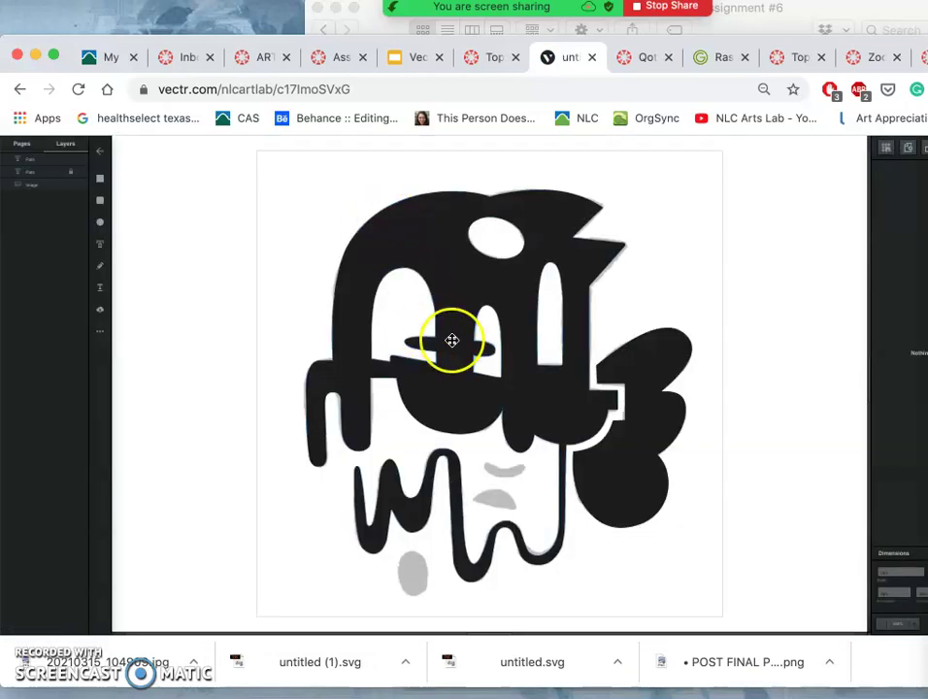
- Lock the reference image layer and toggle the visibility of the image and path layers to compare them
left_click(79, 188)
left_click(80, 187)
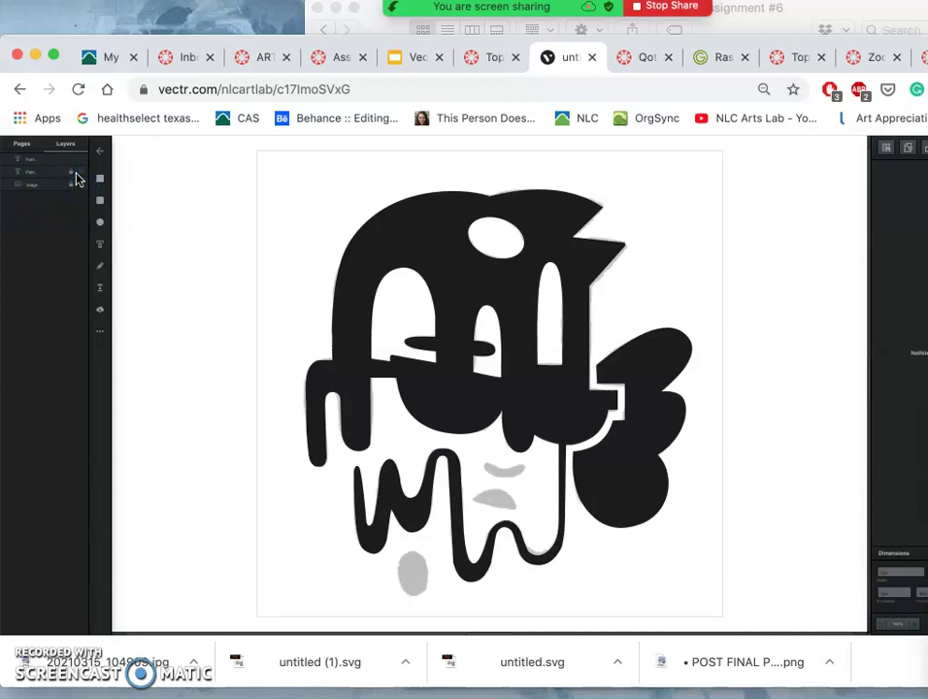
left_click(79, 176)
left_click(80, 176)
left_click(80, 165)
left_click(80, 165)
left_click(79, 165)
left_click(80, 165)
left_click(79, 165)
left_click(80, 165)
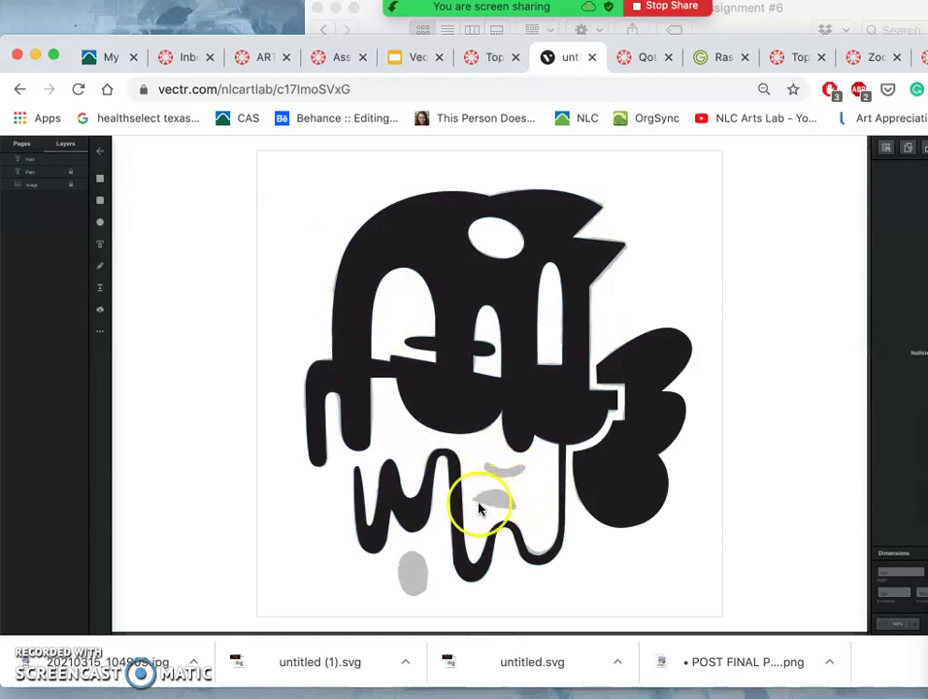
- Draw an upright ellipse about 47.5 px wide over the gray oval below the drips and adjust its upper edge
left_click(100, 225)
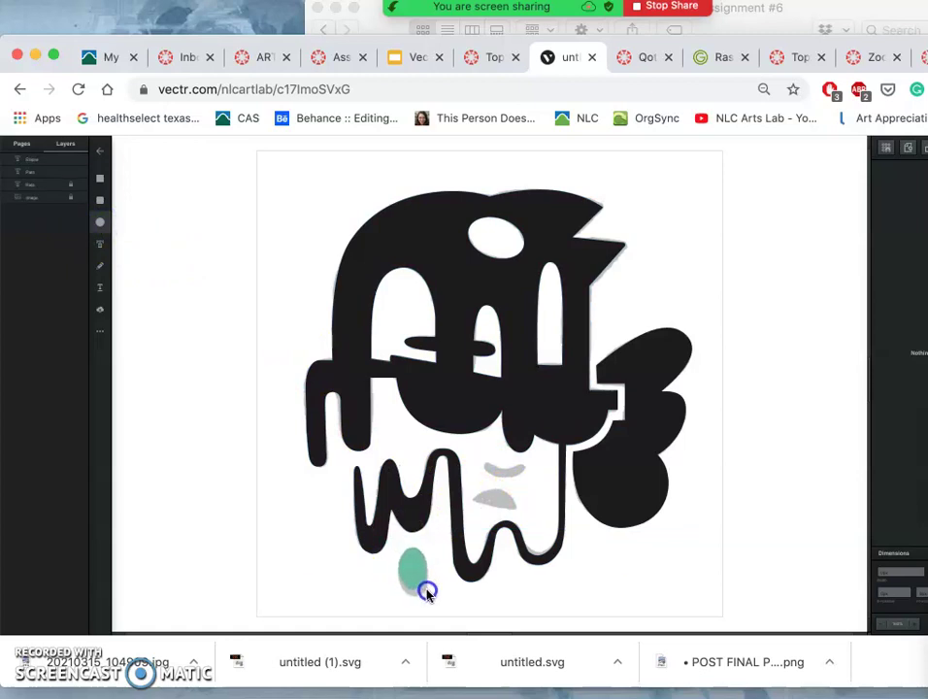
left_click_drag(433, 600, 433, 596)
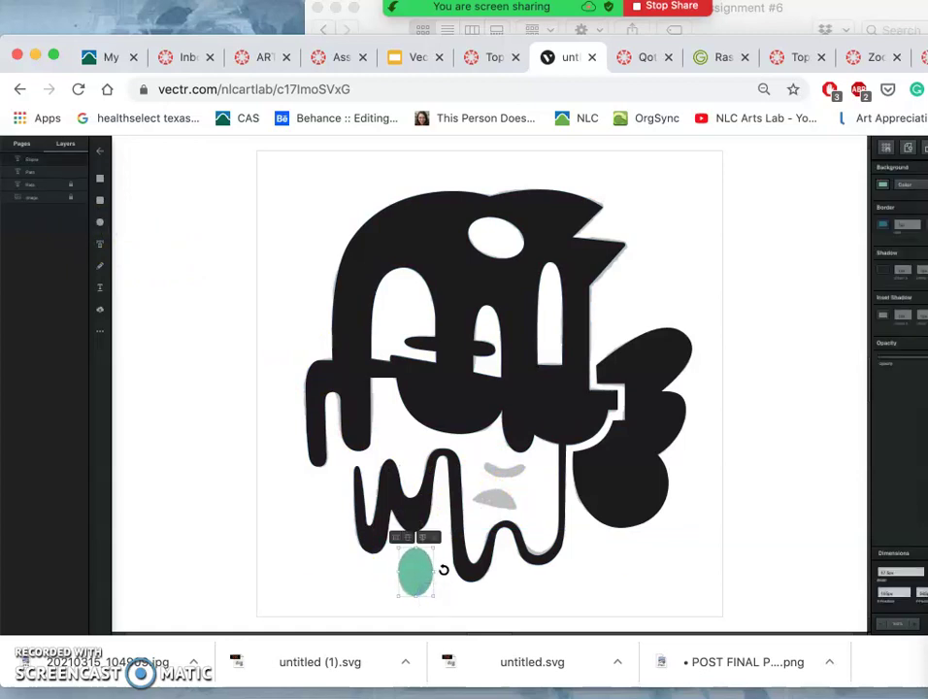
left_click_drag(415, 548, 415, 549)
left_click(415, 550)
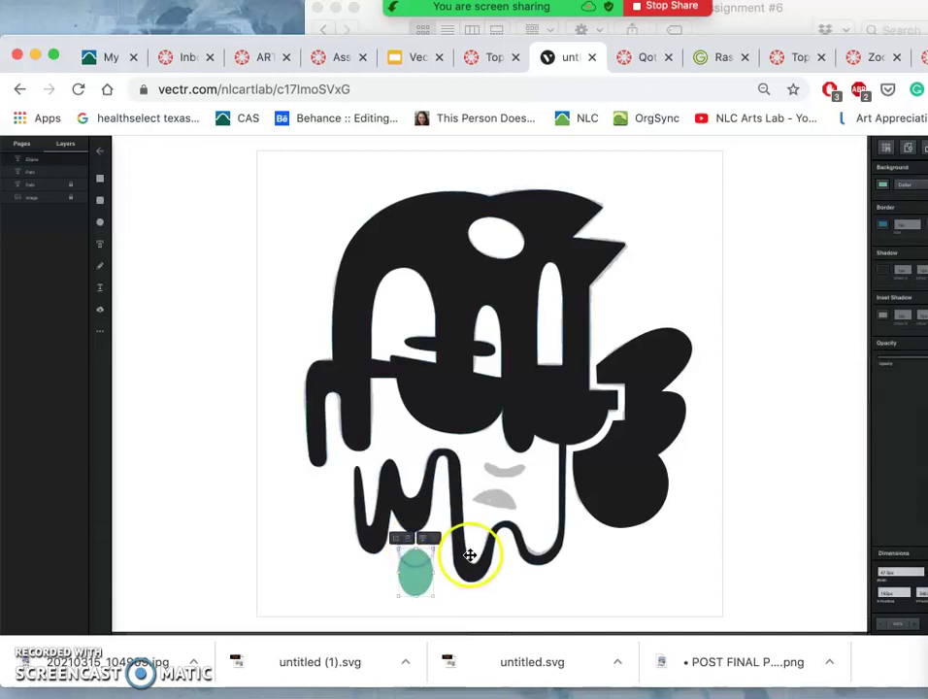
- Set the oval's background color to #000000 and narrow the browser window so the whole properties panel fits
left_click(884, 186)
left_click_drag(788, 211, 765, 235)
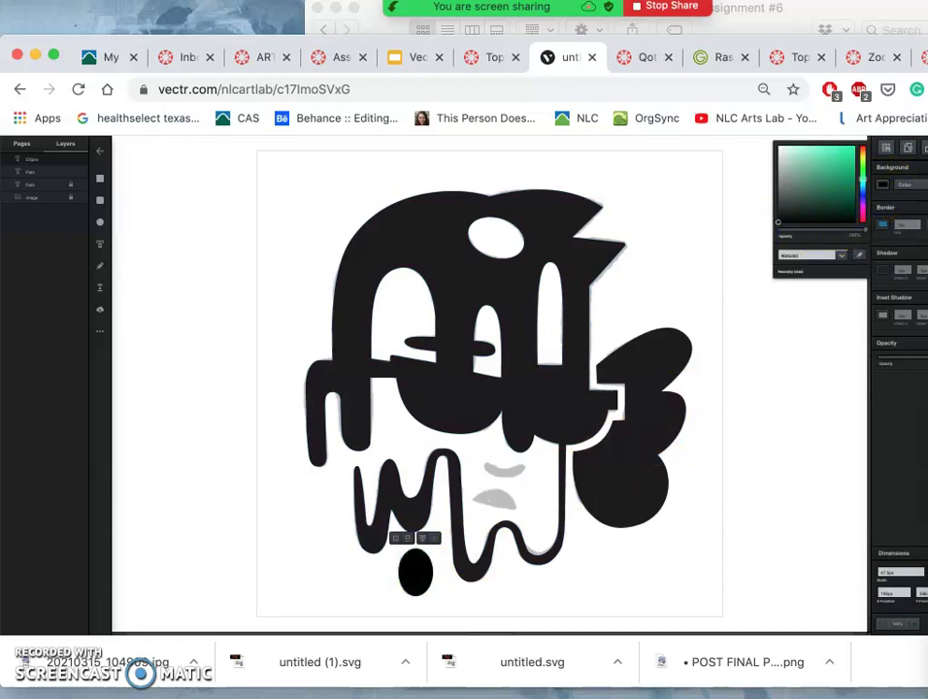
left_click_drag(927, 389, 856, 388)
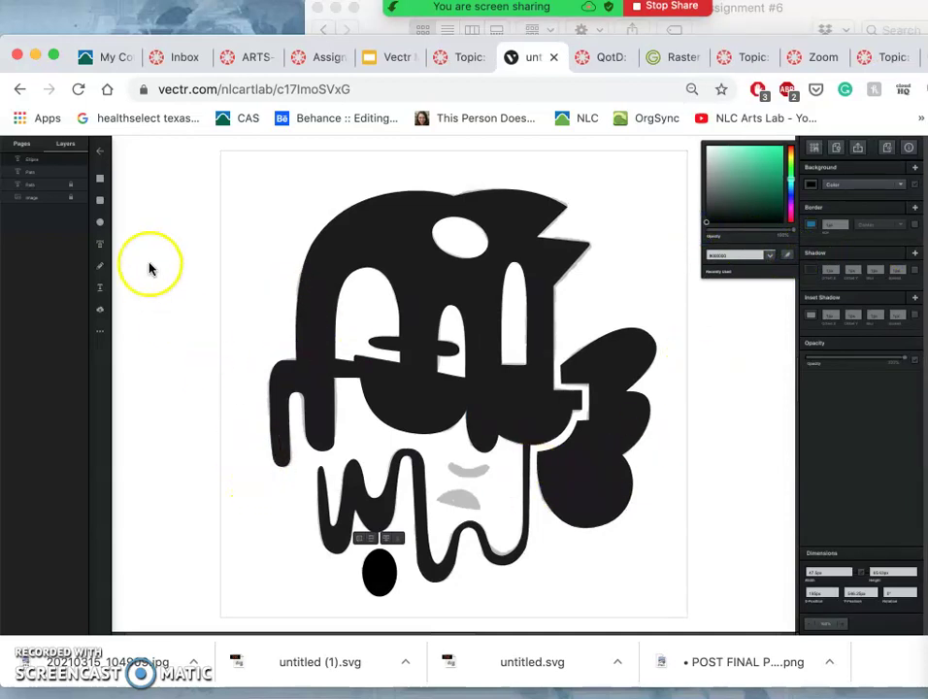
- Draw a wide ellipse over the lower gray mouth shape and delete its bottom node to flatten the underside
left_click(104, 229)
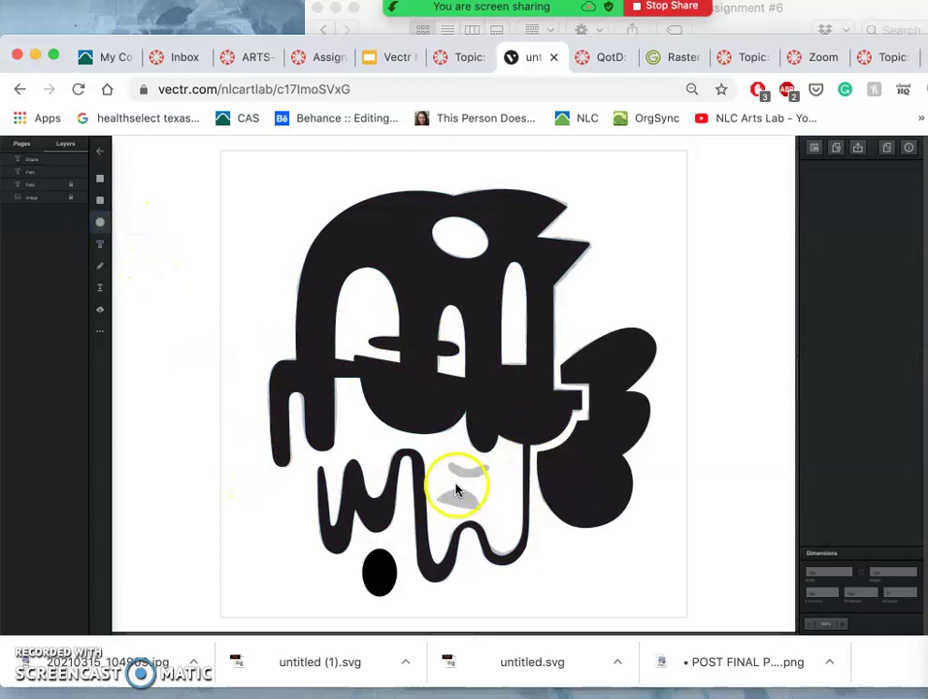
left_click_drag(437, 492, 474, 506)
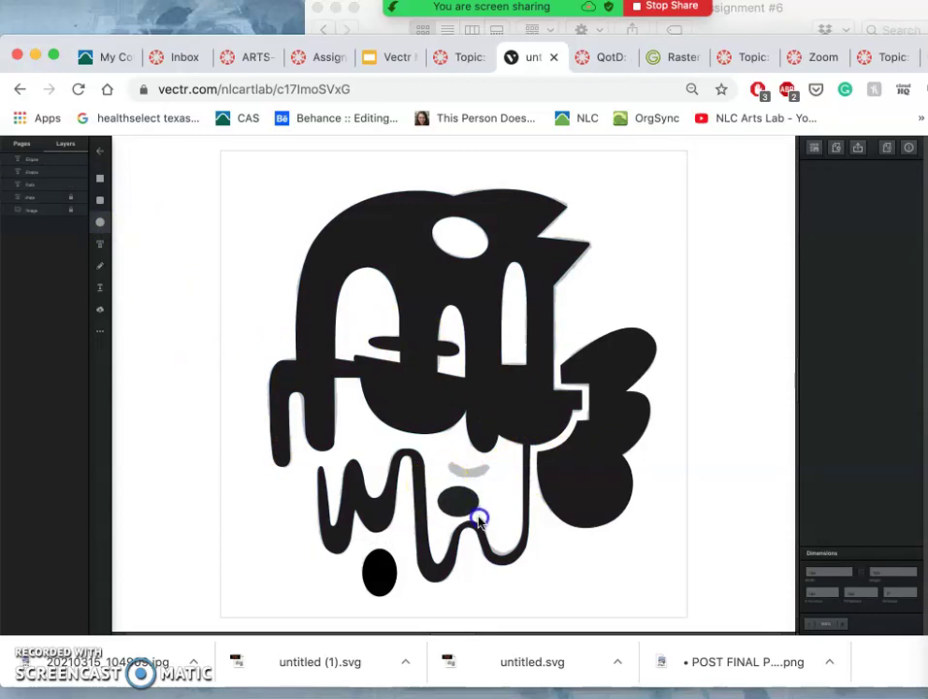
left_click_drag(479, 521, 480, 517)
left_click(458, 520)
left_click(460, 519)
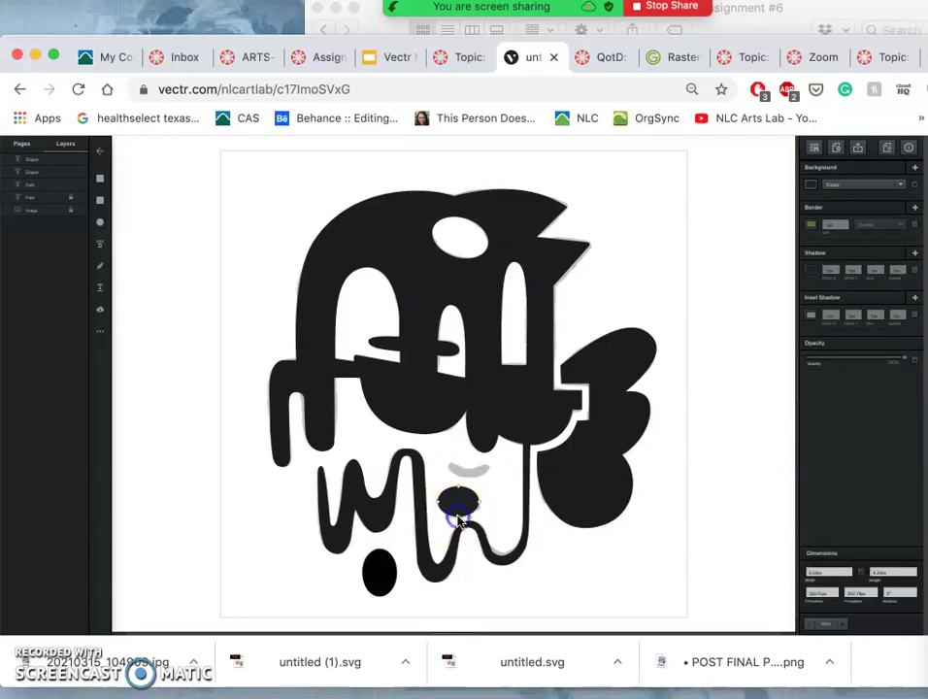
key("Delete")
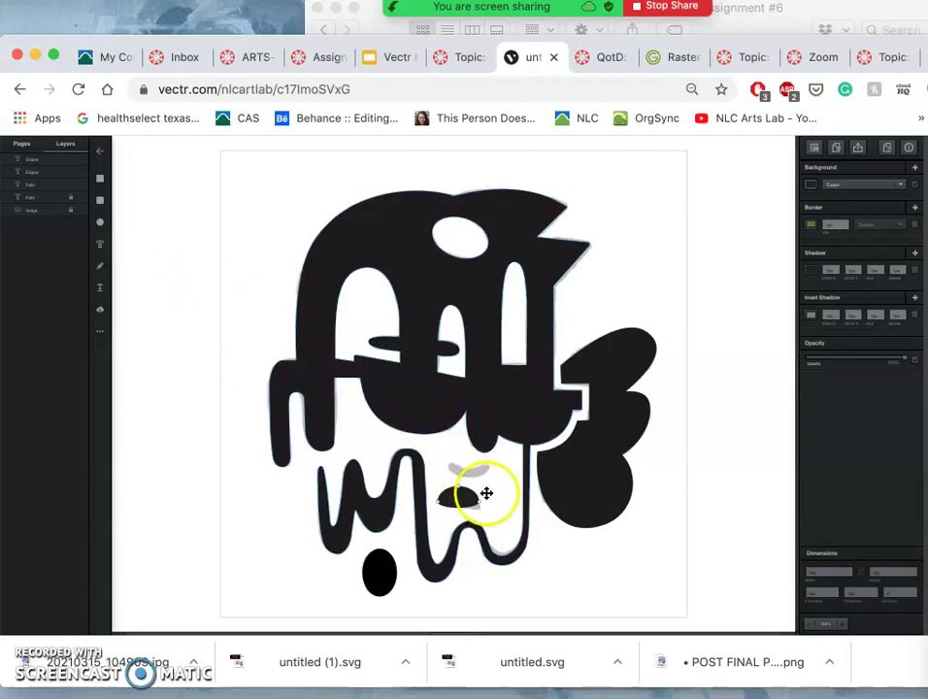
- Rotate the flattened ellipse slightly clockwise to match the tilt of the gray mouth shape
left_click(495, 491)
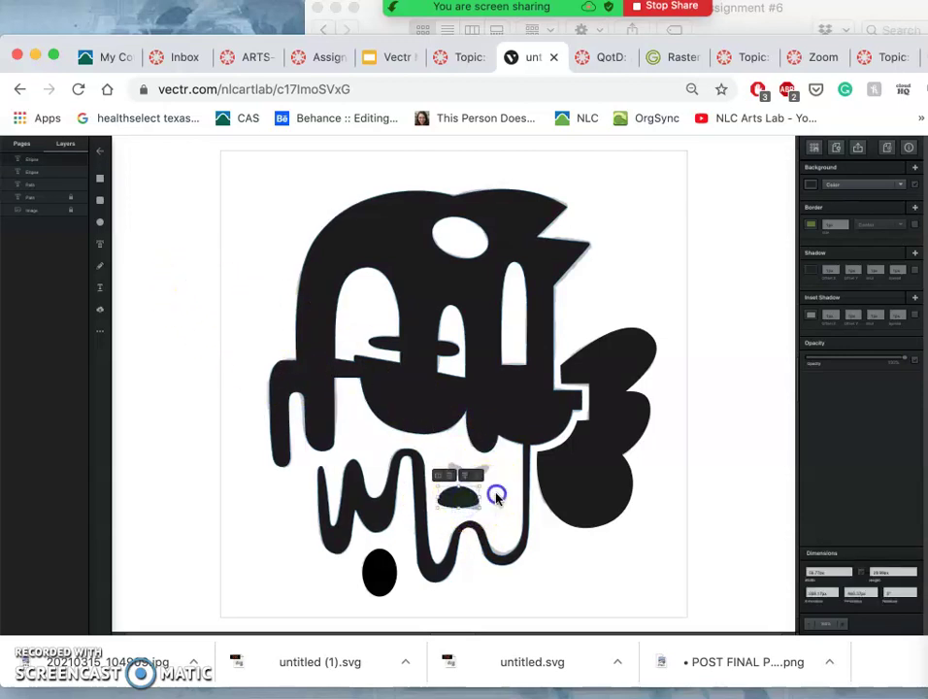
left_click(465, 494)
left_click_drag(487, 486, 493, 493)
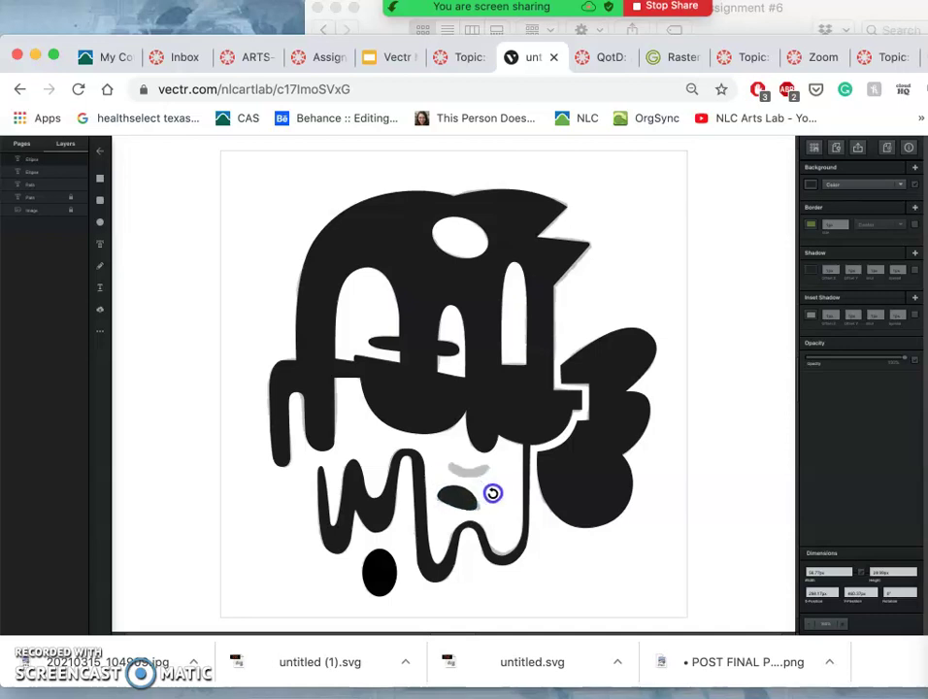